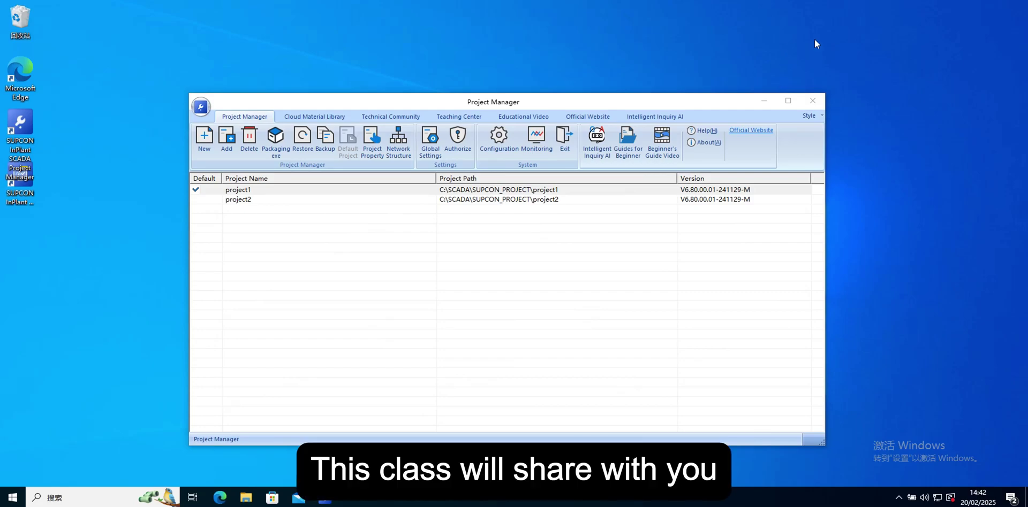
# Step: Select project1 and launch its network structure configuration in VxSysBuilder
pyautogui.click(374, 189)
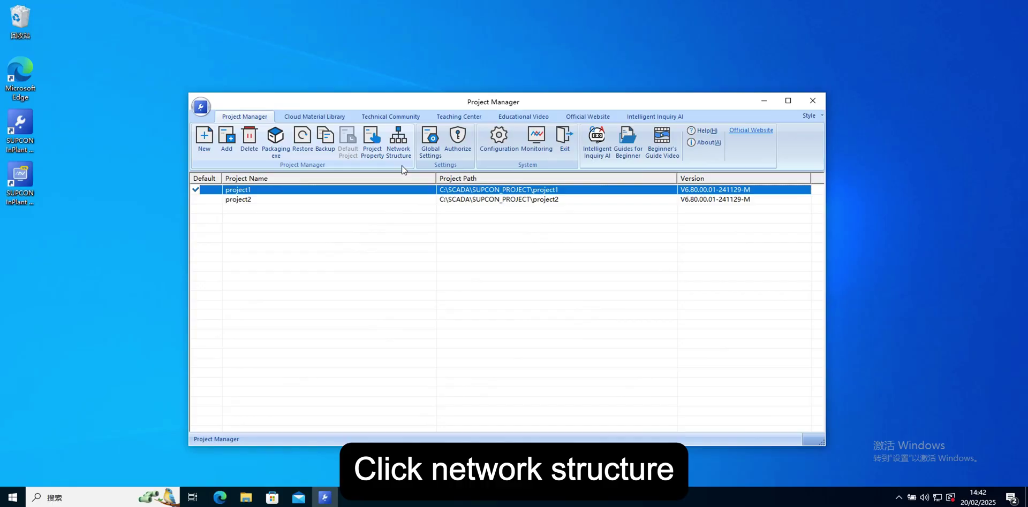
pyautogui.click(400, 150)
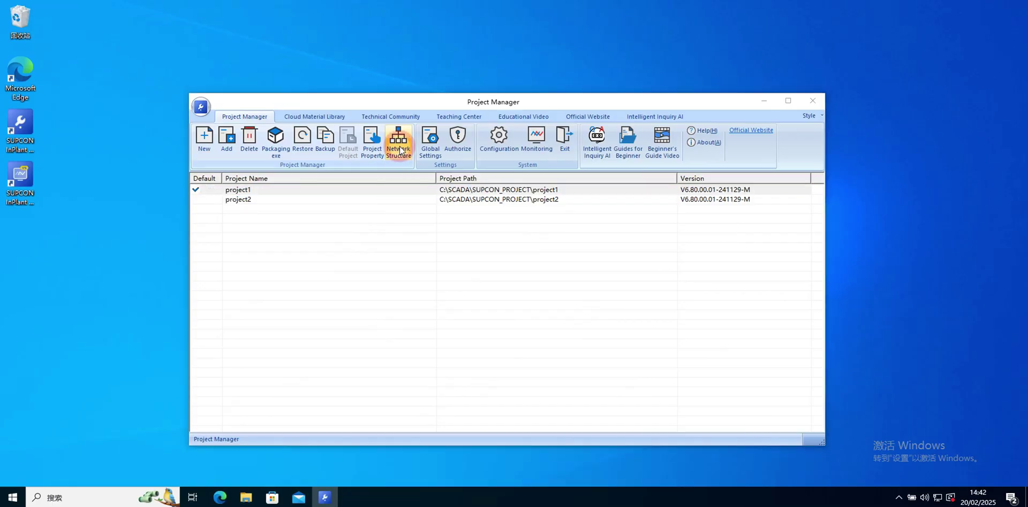
# Step: Log in as engineer admin to project1 and centre the VxSysBuilder window
pyautogui.click(406, 183)
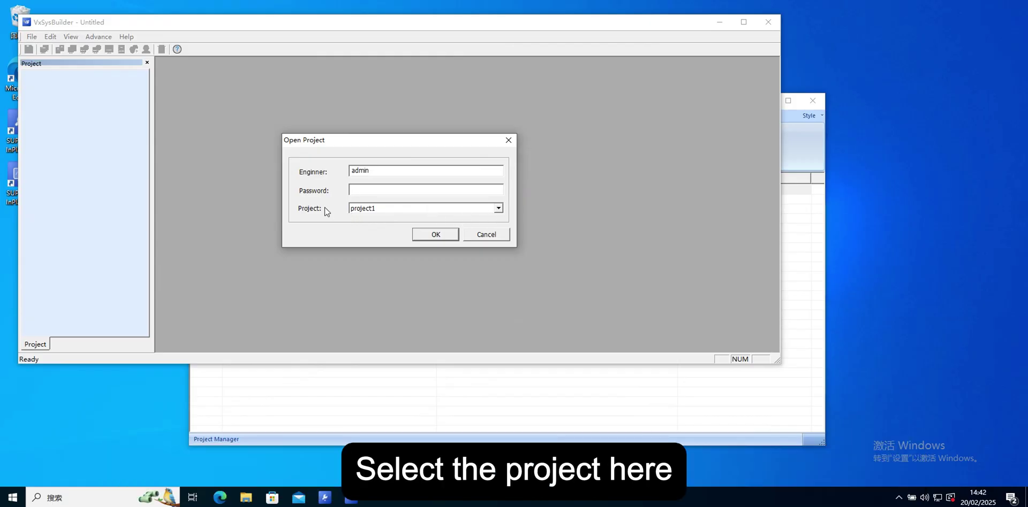
pyautogui.click(498, 208)
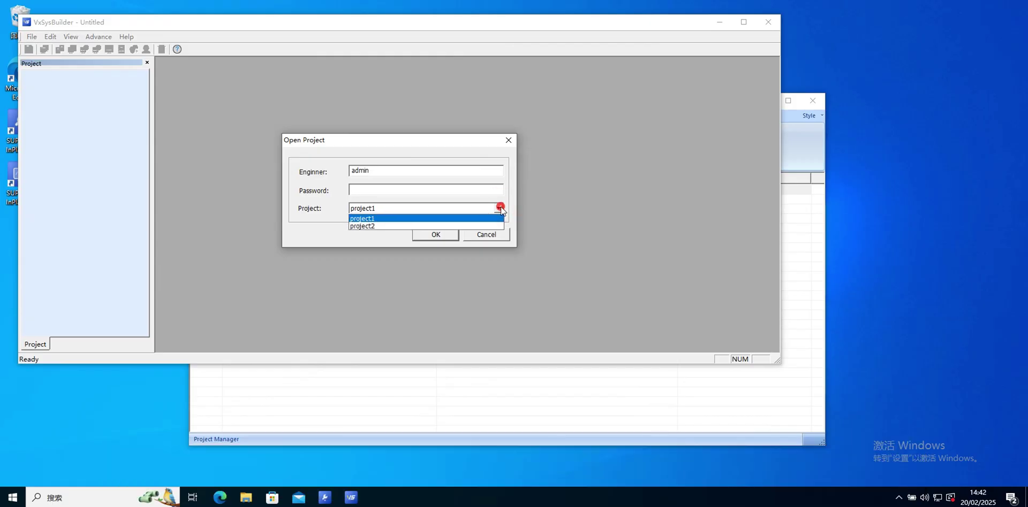
pyautogui.click(498, 208)
pyautogui.click(381, 169)
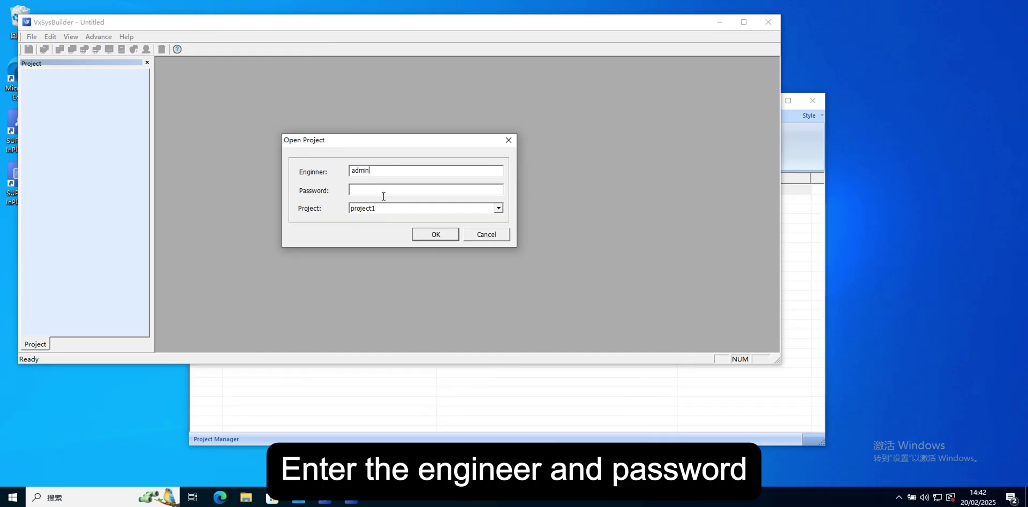
pyautogui.click(434, 235)
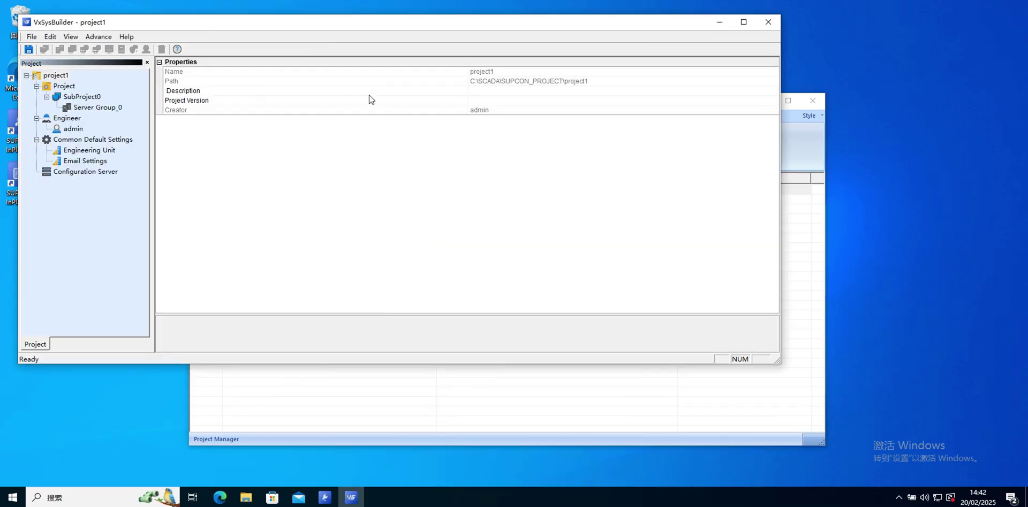
pyautogui.moveTo(330, 21); pyautogui.dragTo(440, 68)
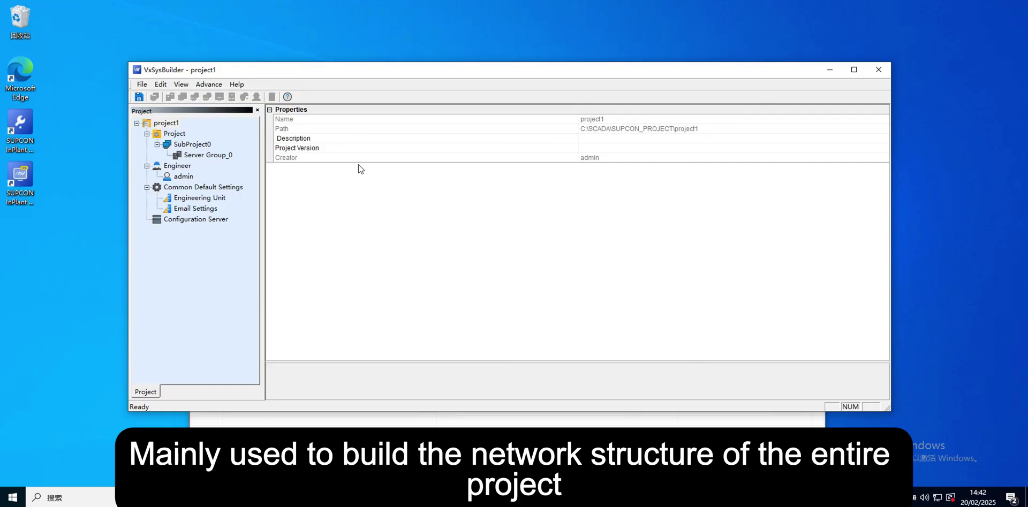
# Step: Browse the Engineer, Common Default Settings and Project pages, dismissing the Project add menu
pyautogui.click(173, 167)
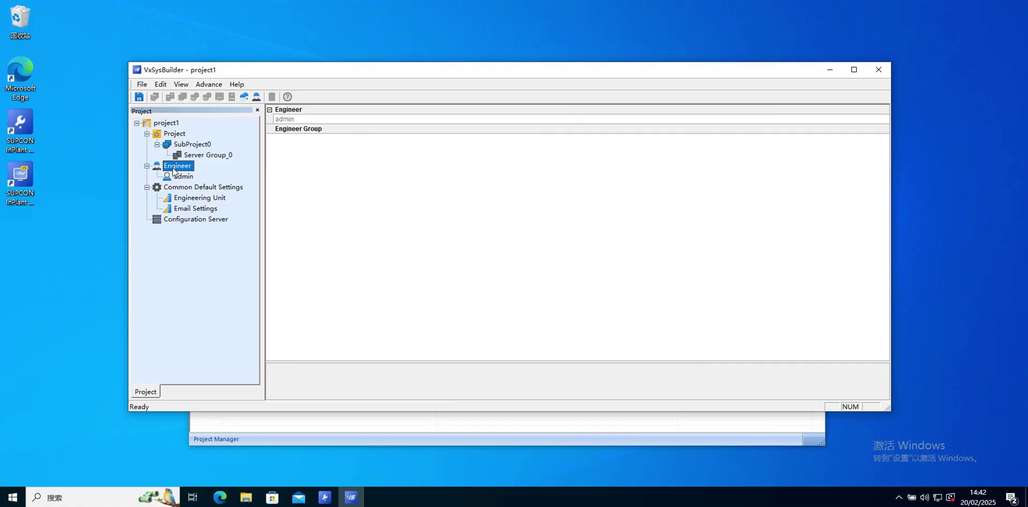
pyautogui.click(185, 188)
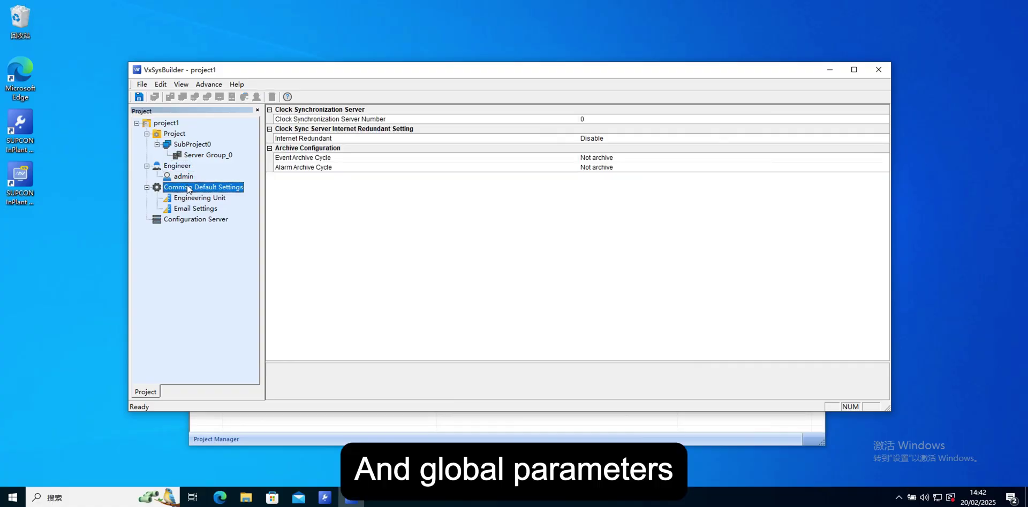
pyautogui.click(175, 135)
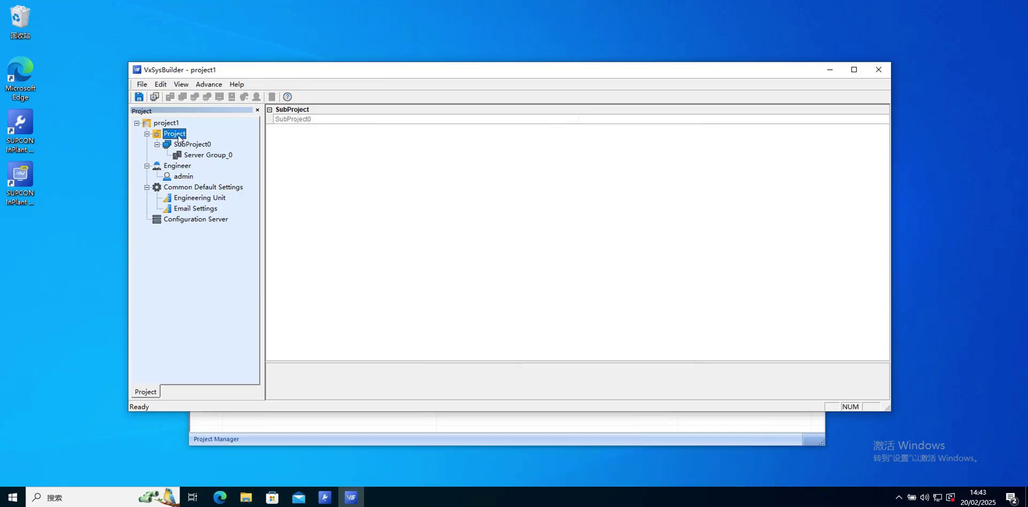
pyautogui.rightClick(178, 137)
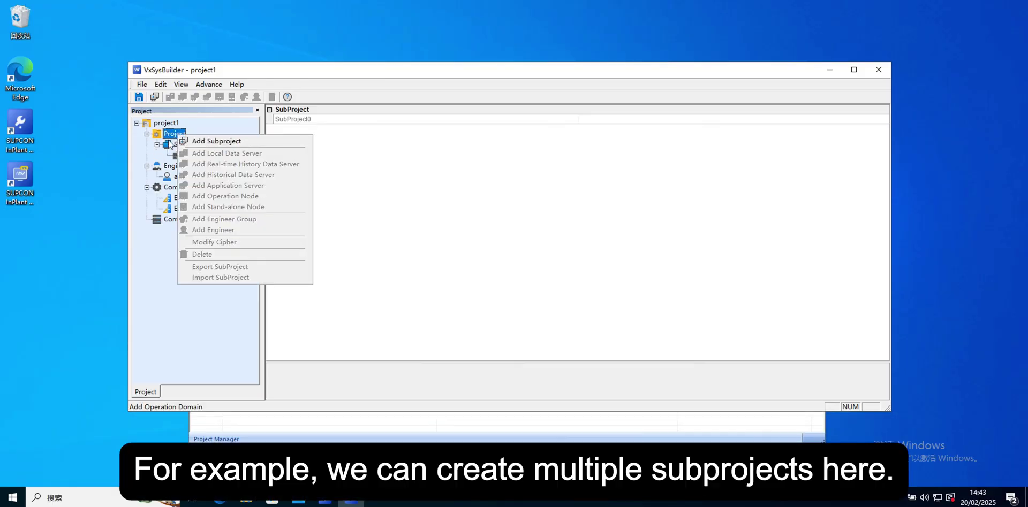
pyautogui.press('Escape')
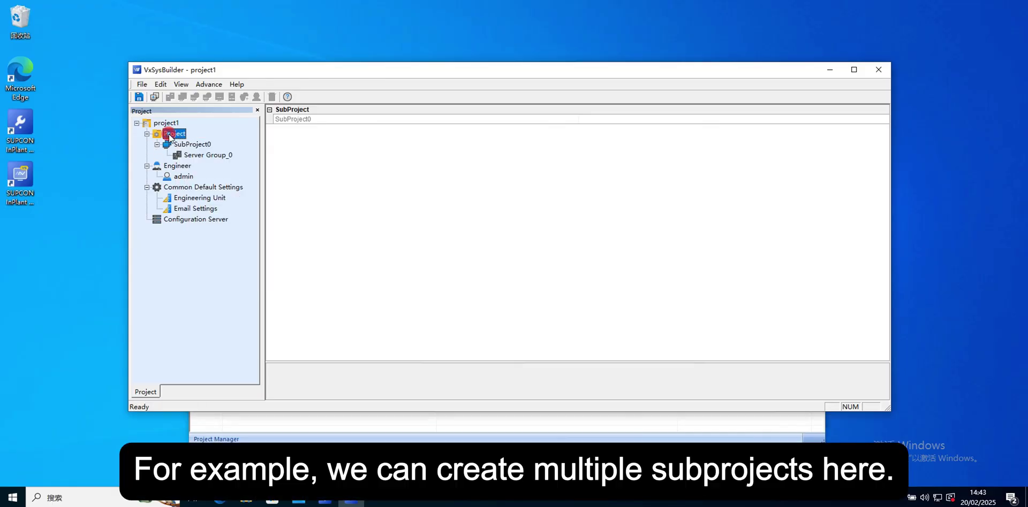
# Step: Revisit the engineer list and clock sync defaults, ending on the Engineering Unit table
pyautogui.click(178, 169)
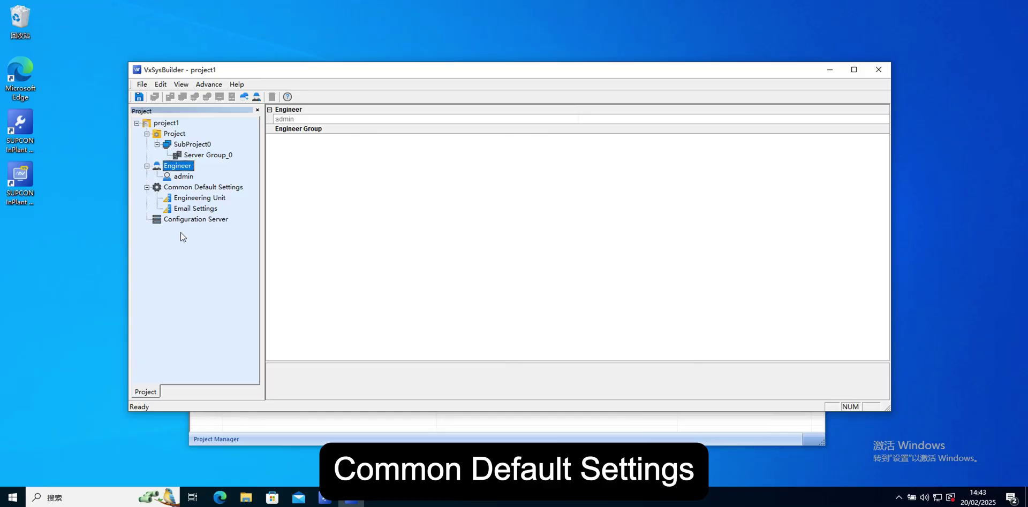
pyautogui.click(178, 188)
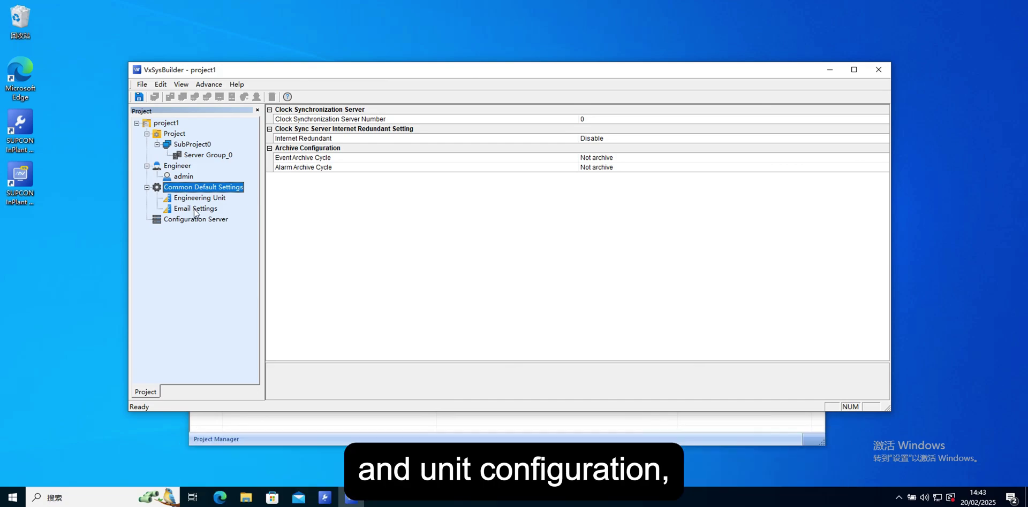
pyautogui.click(195, 199)
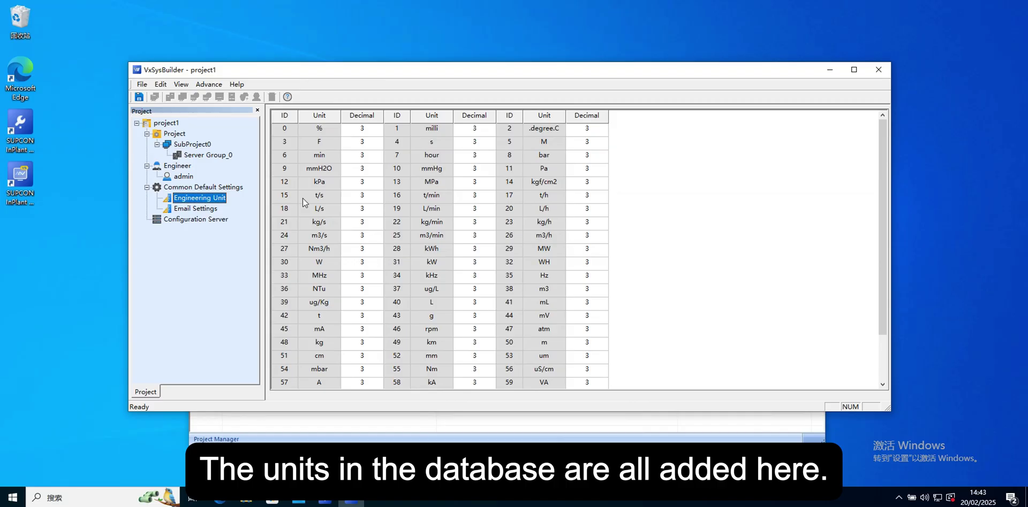
# Step: Scroll to the empty Unit cell of row 70, then return to the Project's subproject list
pyautogui.scroll(-2, 507, 264)
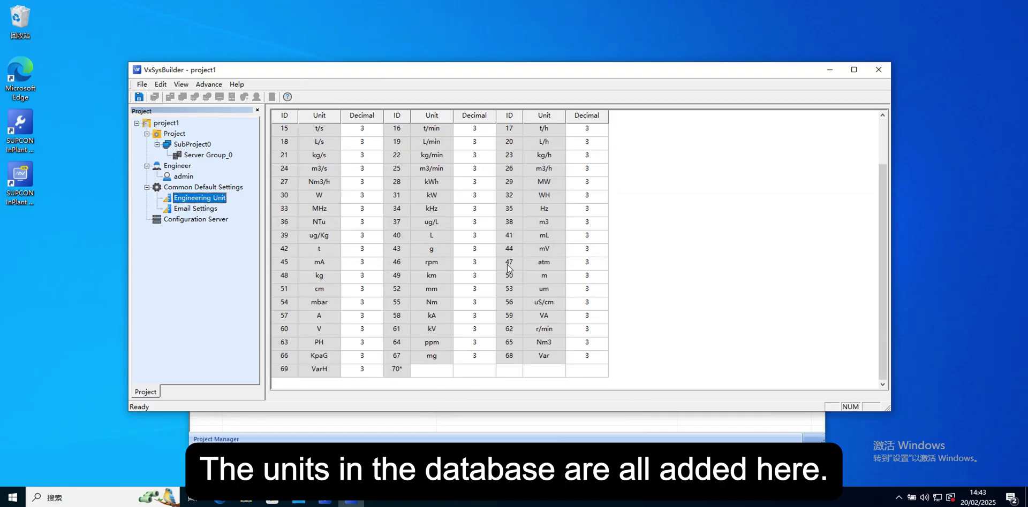
pyautogui.click(428, 369)
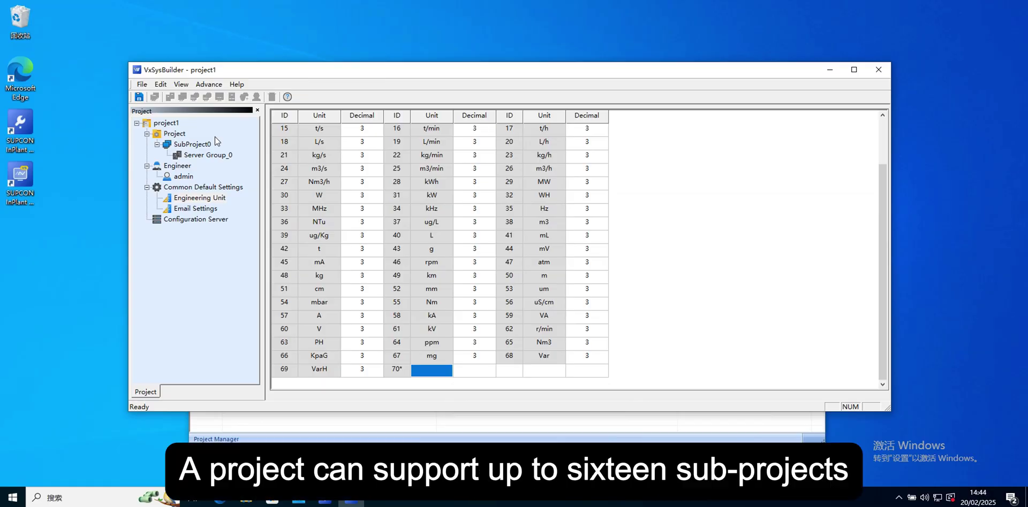
pyautogui.click(181, 134)
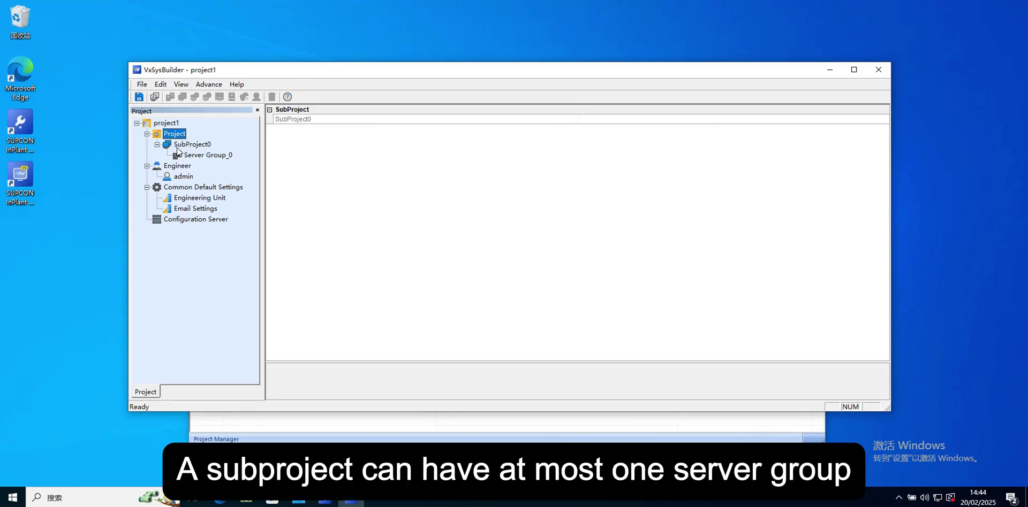
# Step: Inspect Server Group_0: Server_1 at 10.0.2.15, Server Number 1 within range 1~2
pyautogui.click(199, 158)
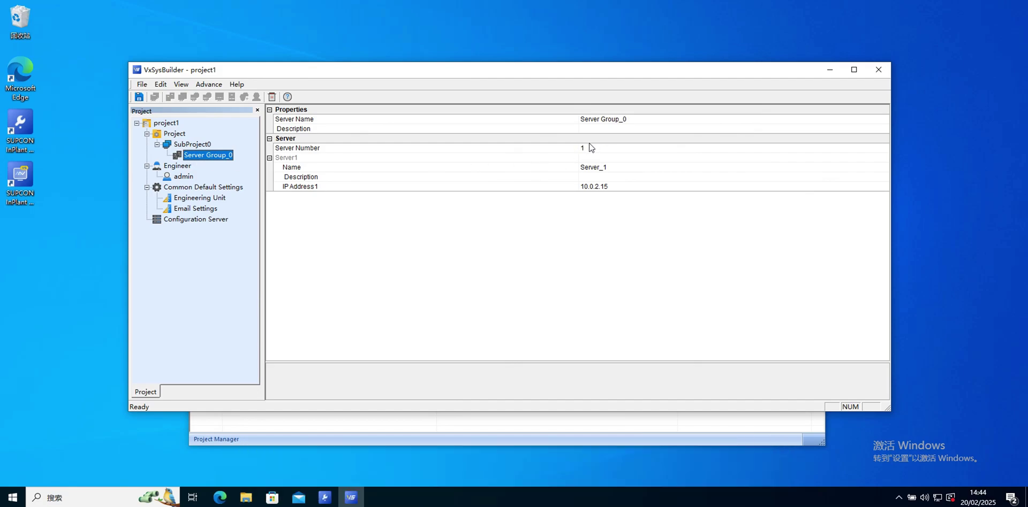
pyautogui.click(608, 149)
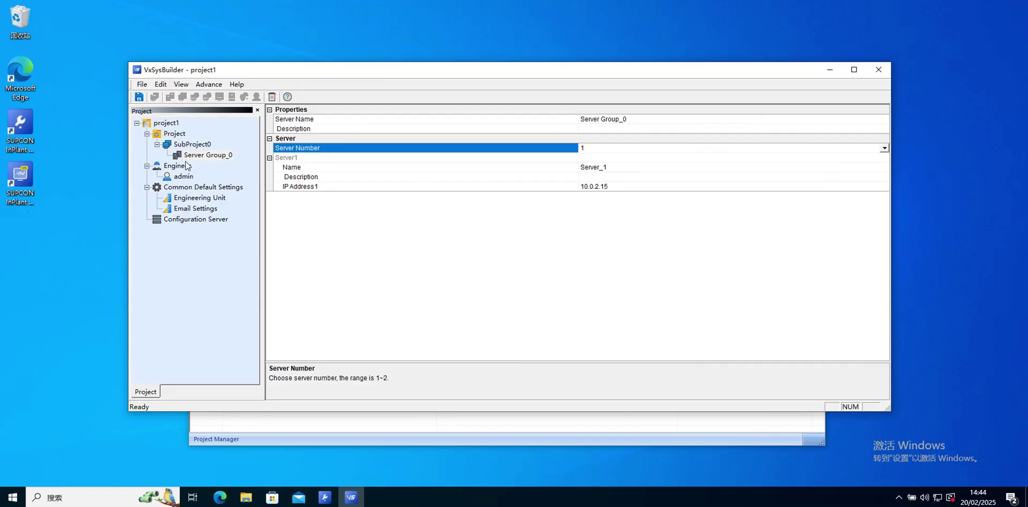
# Step: Review SubProject0's Description and engineer fields, keeping Internet Redundant at Disable
pyautogui.click(192, 145)
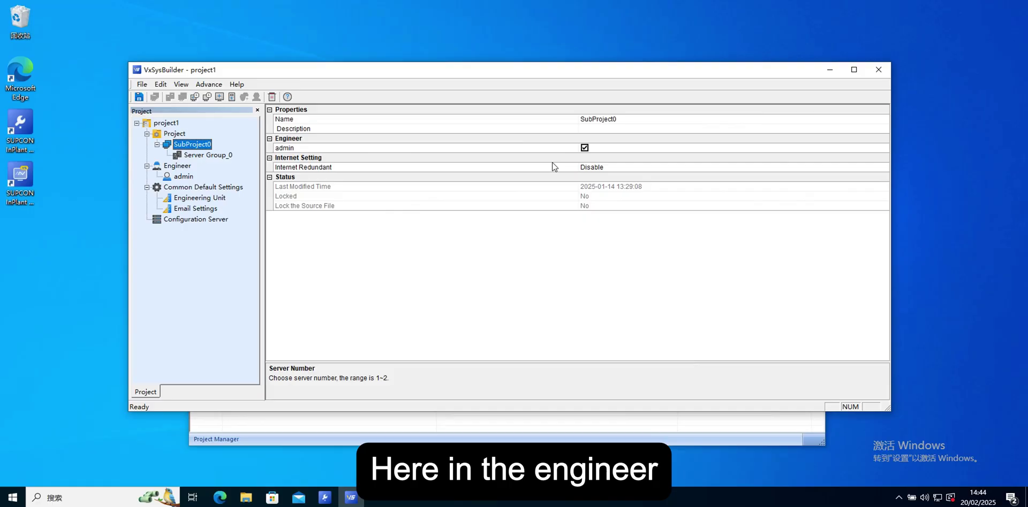
pyautogui.click(623, 129)
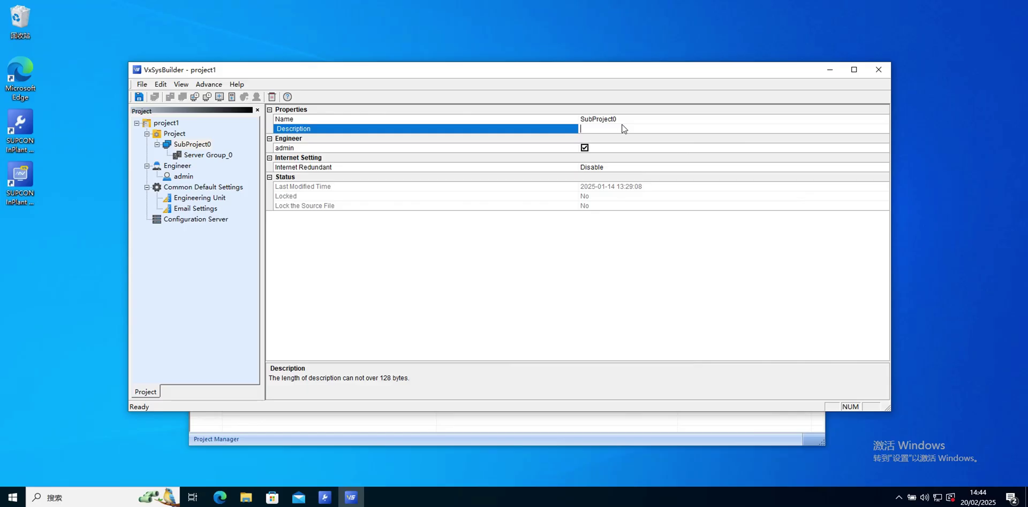
pyautogui.click(584, 148)
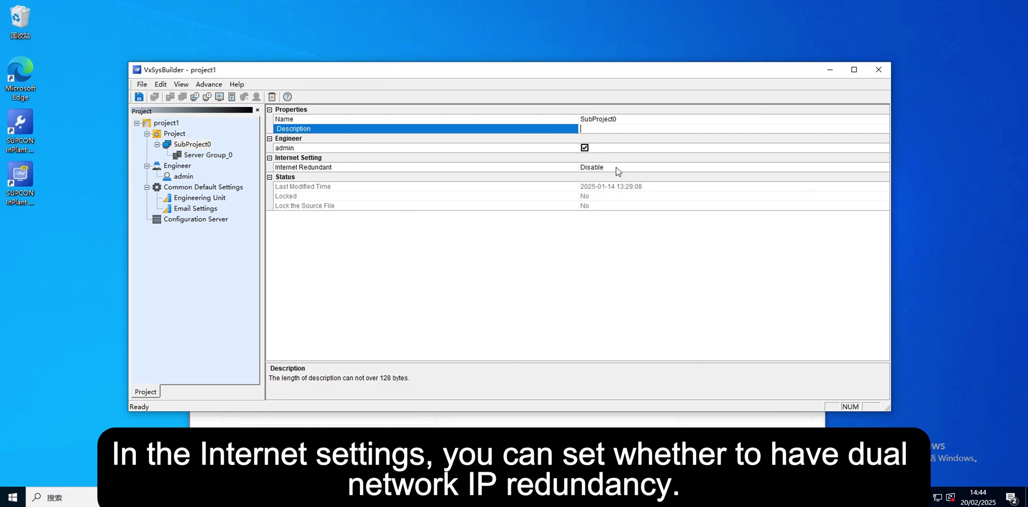
pyautogui.click(615, 168)
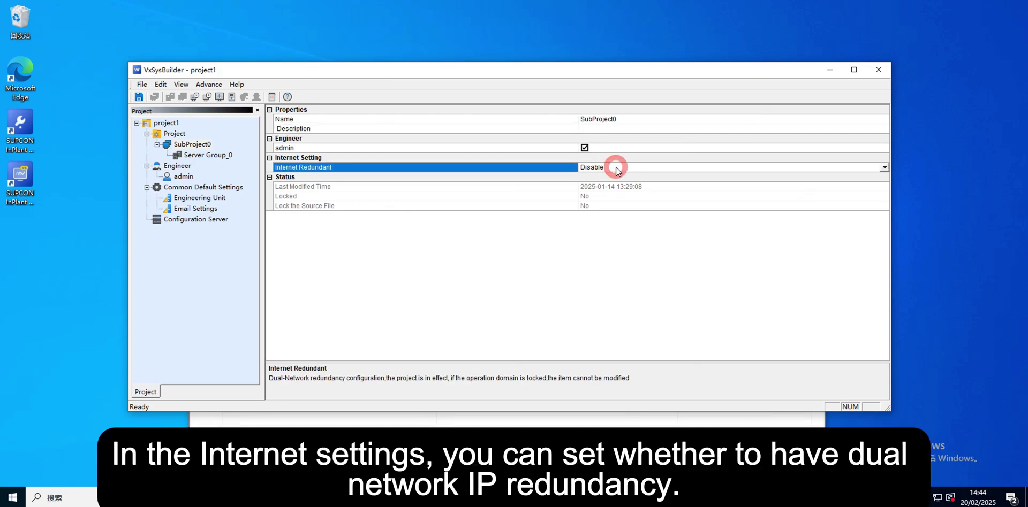
pyautogui.click(884, 168)
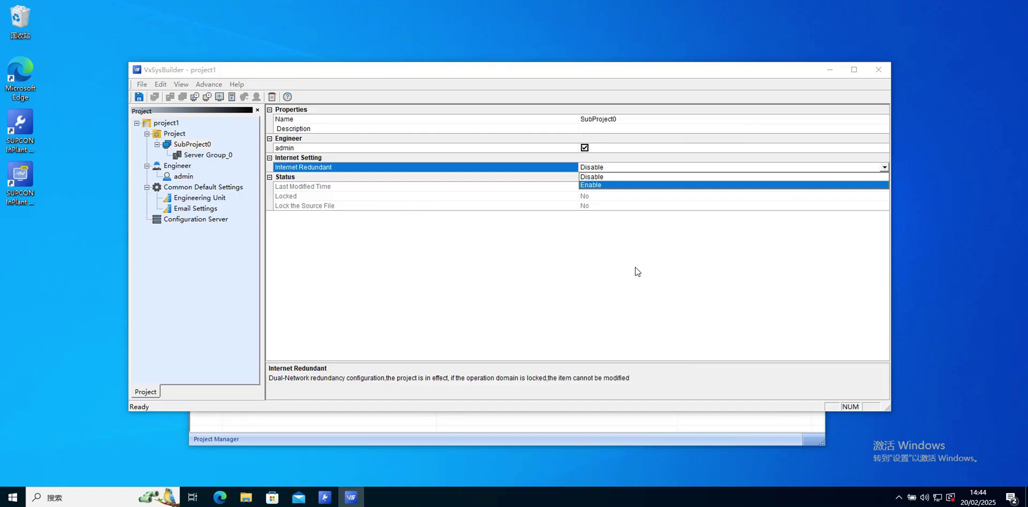
pyautogui.click(719, 246)
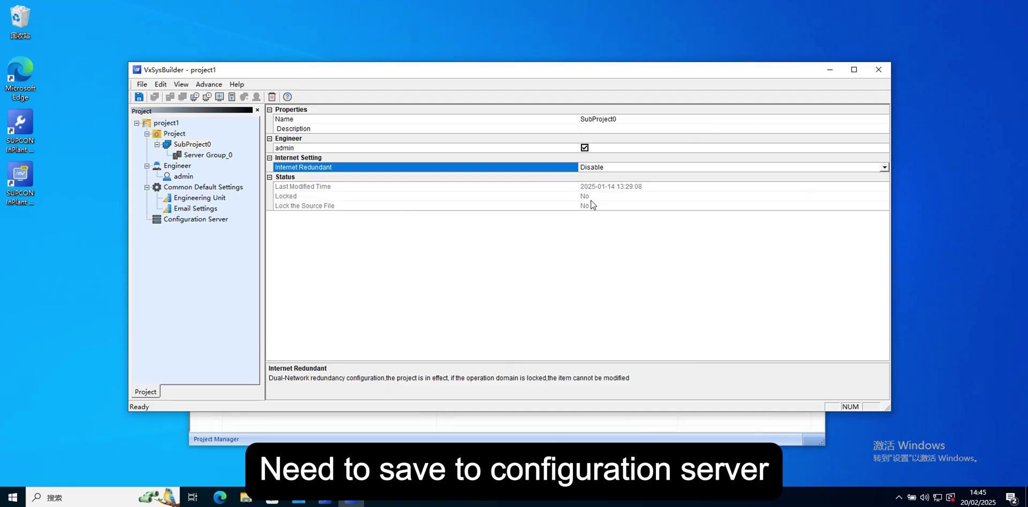
pyautogui.click(192, 145)
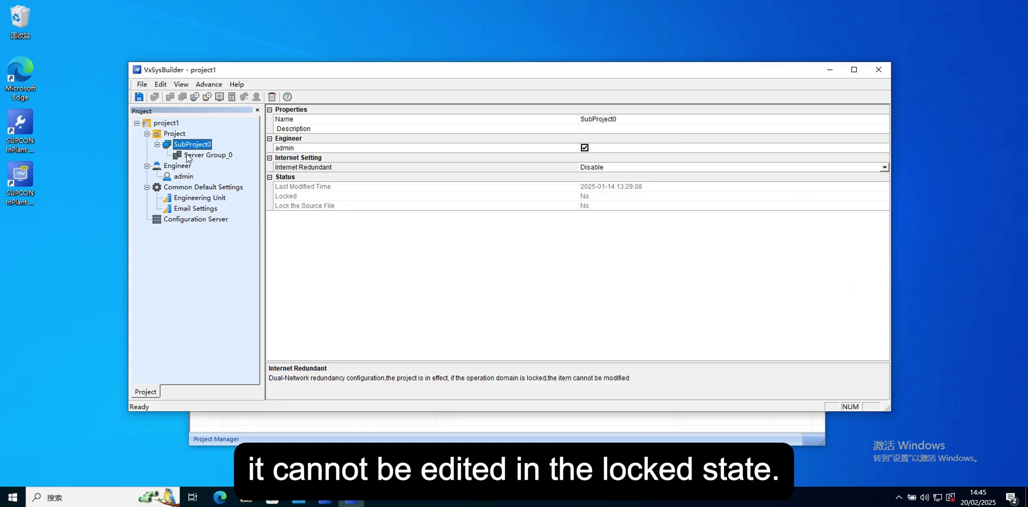
# Step: Add two operation nodes under SubProject0
pyautogui.rightClick(194, 146)
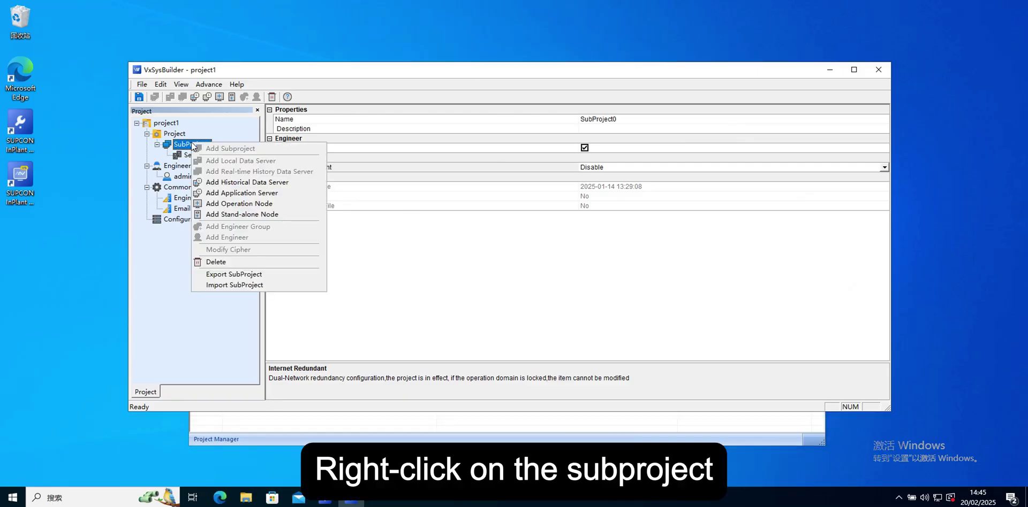
pyautogui.click(249, 204)
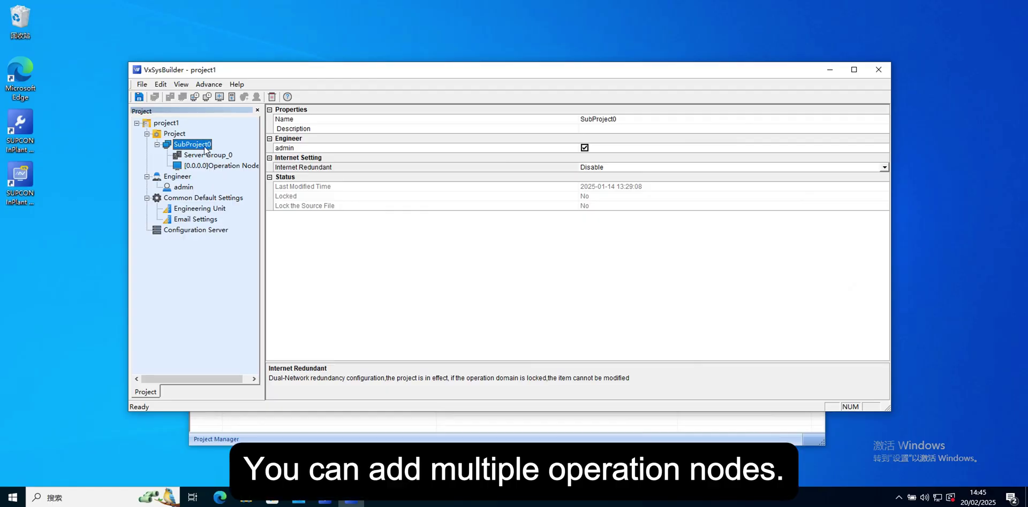
pyautogui.rightClick(202, 144)
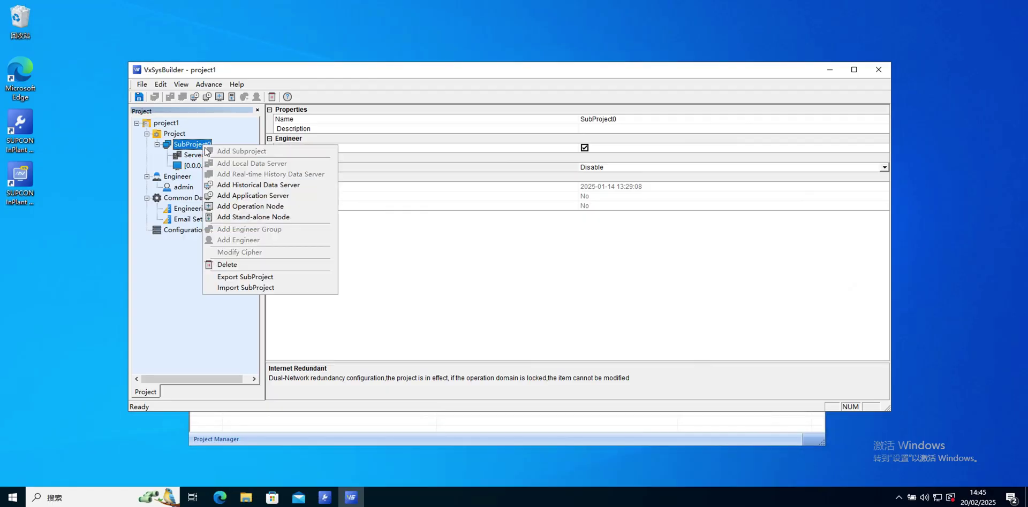
pyautogui.click(256, 207)
pyautogui.click(325, 242)
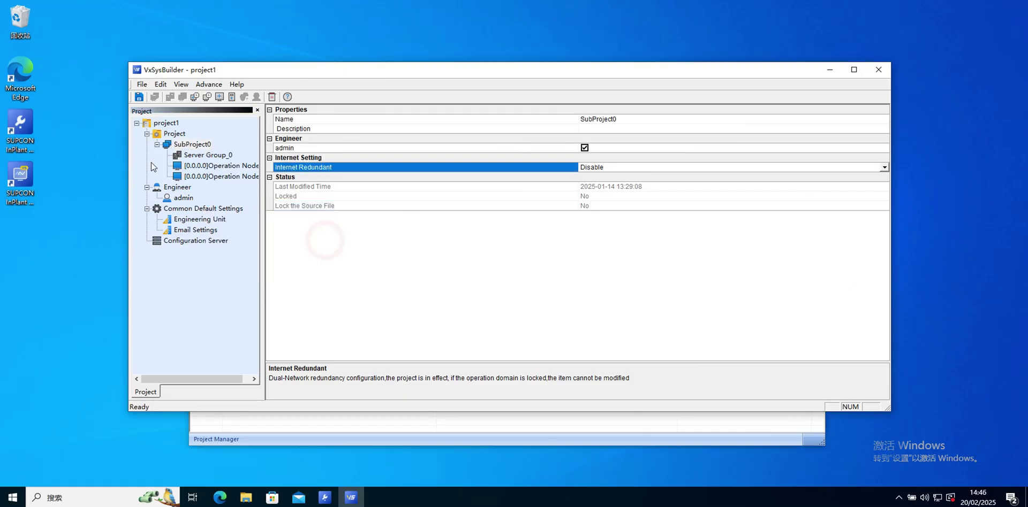
pyautogui.click(192, 145)
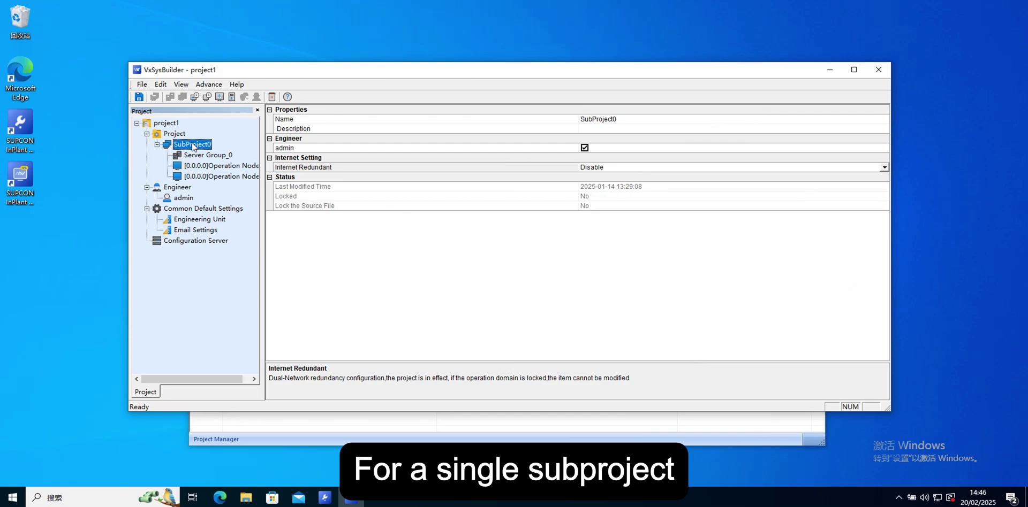
# Step: Check the server types offered, then review Server Group_0 and Operation Node_1 properties
pyautogui.rightClick(193, 146)
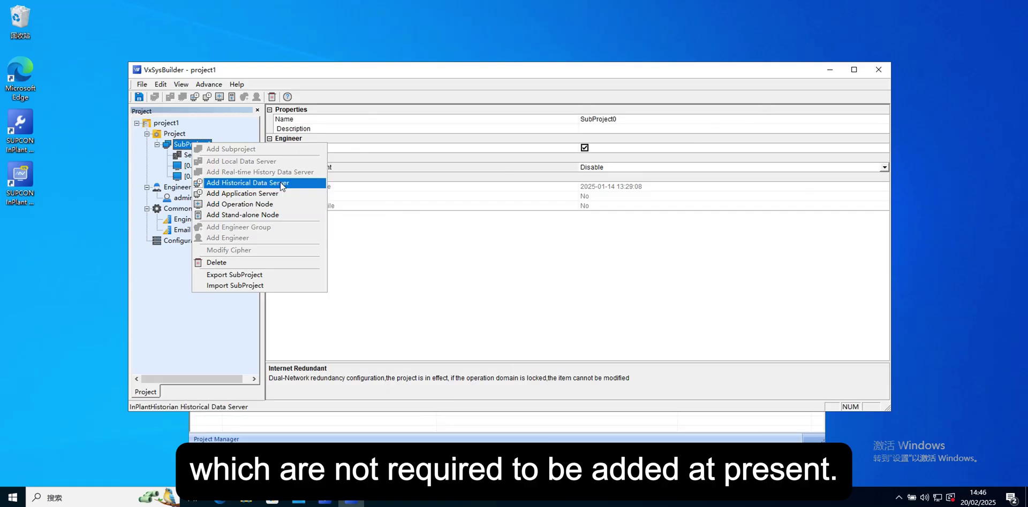
pyautogui.click(440, 274)
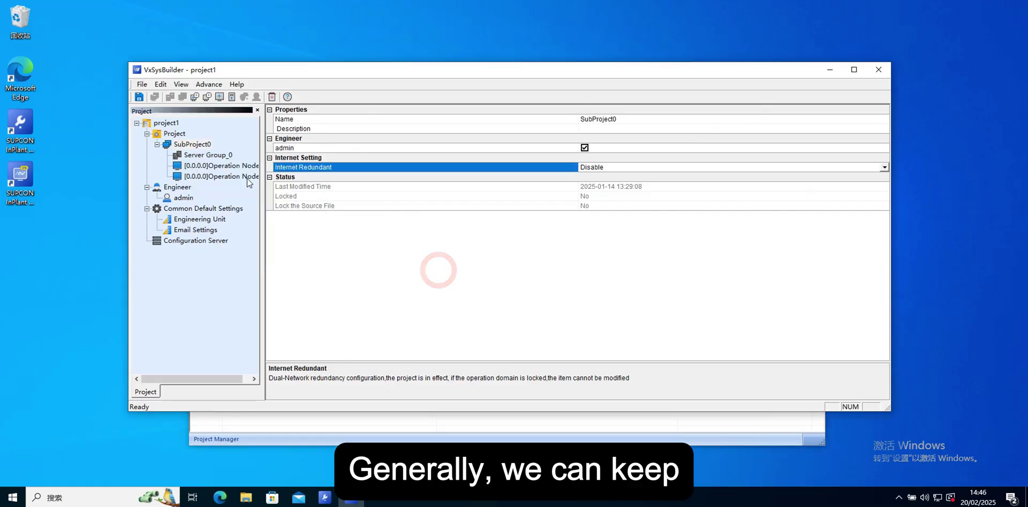
pyautogui.click(195, 156)
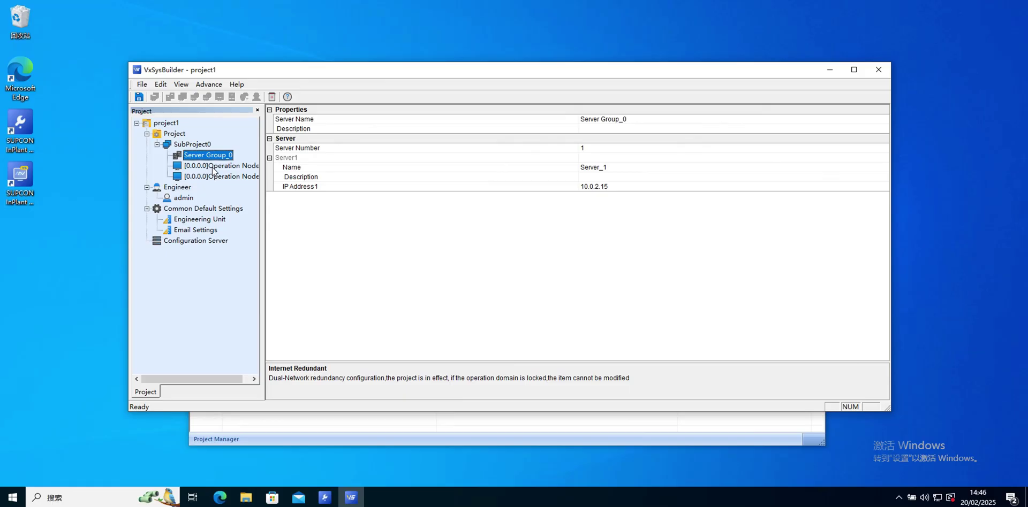
pyautogui.click(213, 167)
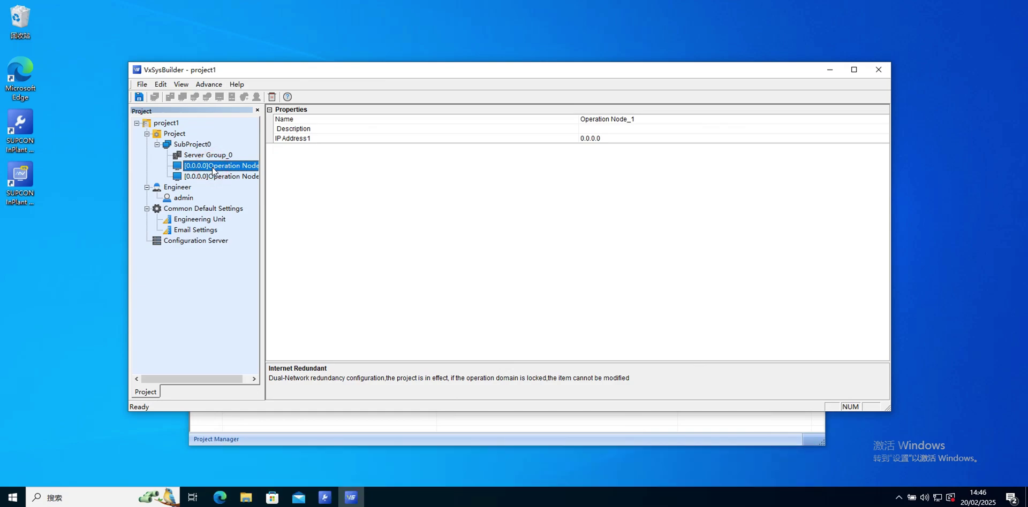
pyautogui.click(201, 145)
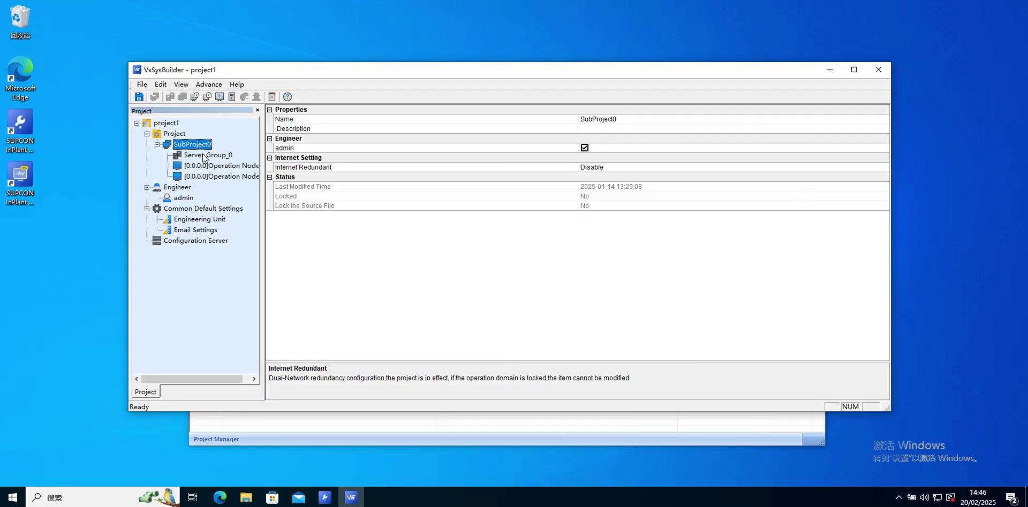
# Step: Review Server Group_0's Server Name, Description and Server Number (1) rows
pyautogui.click(203, 155)
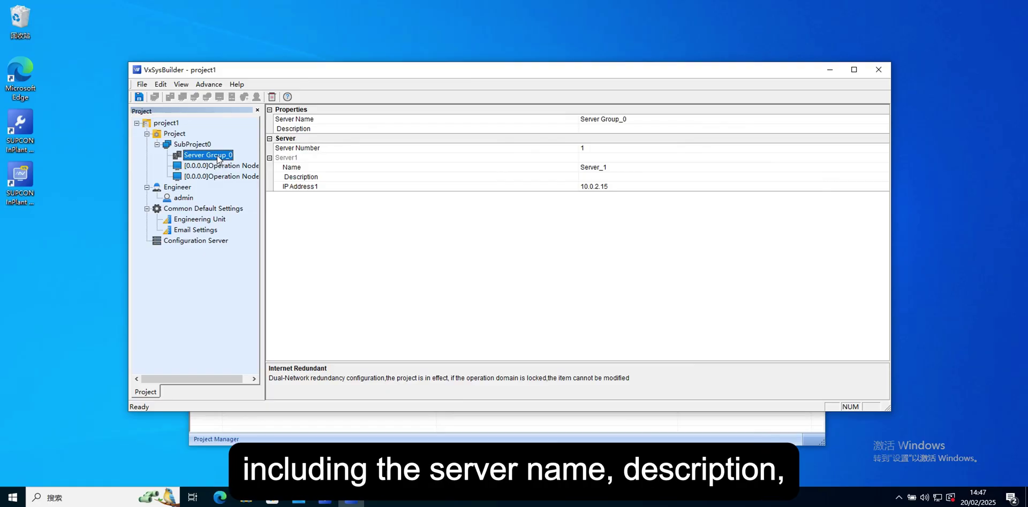
pyautogui.click(622, 119)
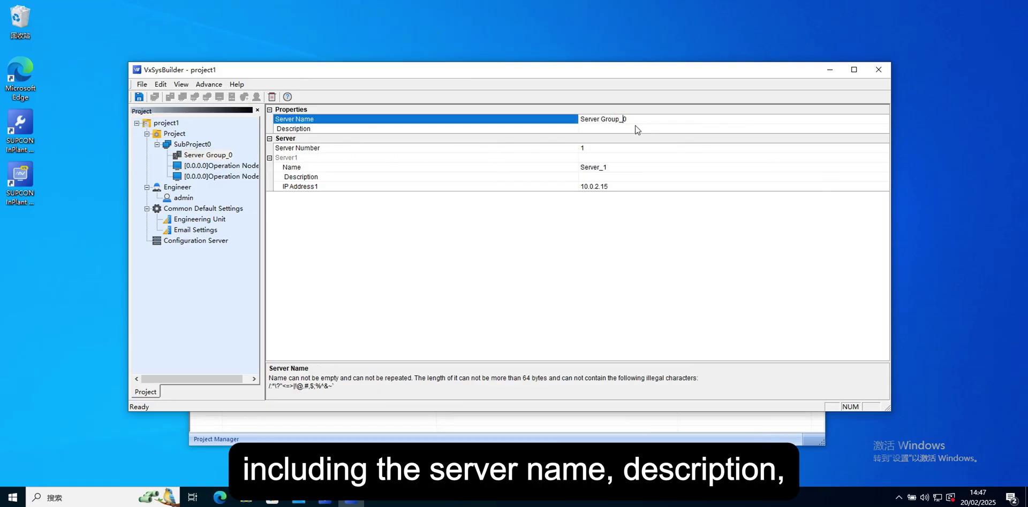
pyautogui.click(638, 129)
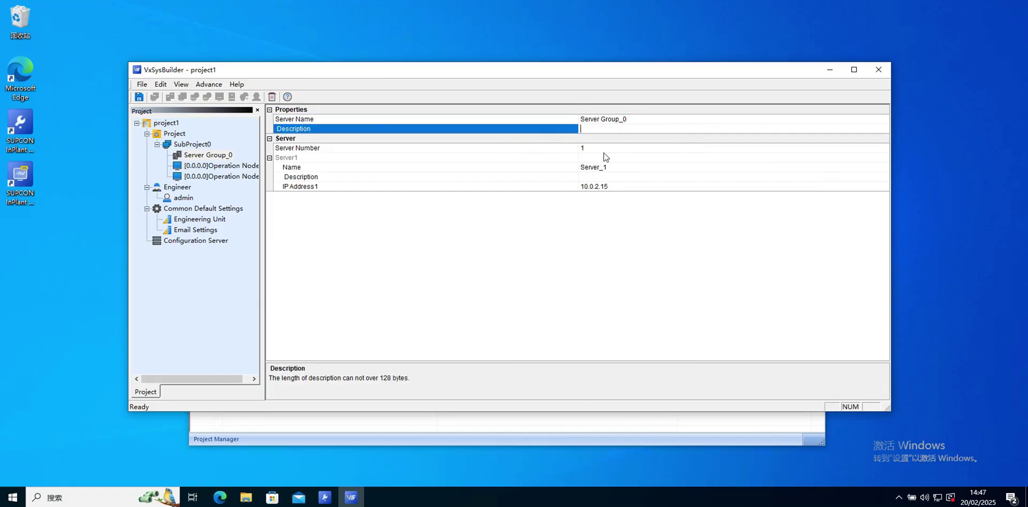
pyautogui.click(603, 148)
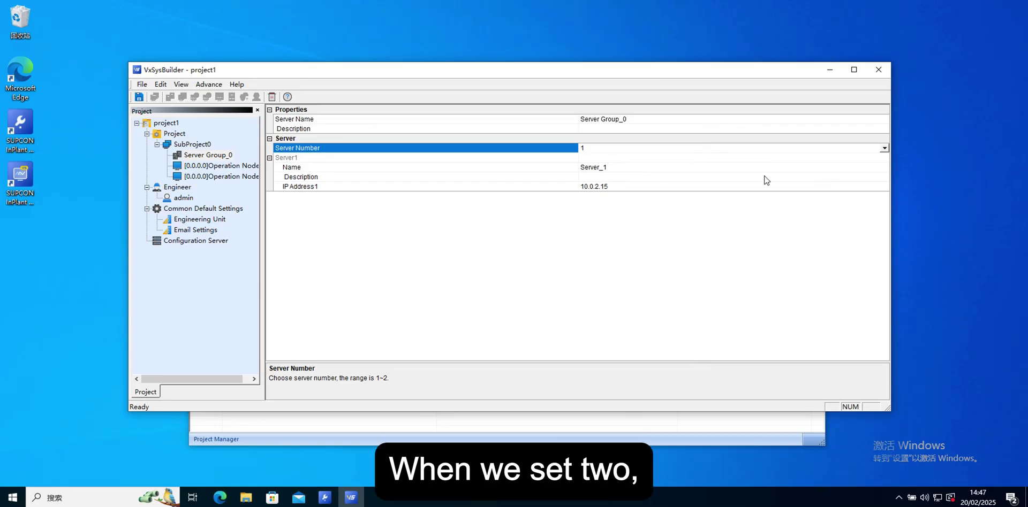
# Step: Change Server Group_0's Server Number to 2, revert it to 1, then show the Engineer page
pyautogui.click(885, 148)
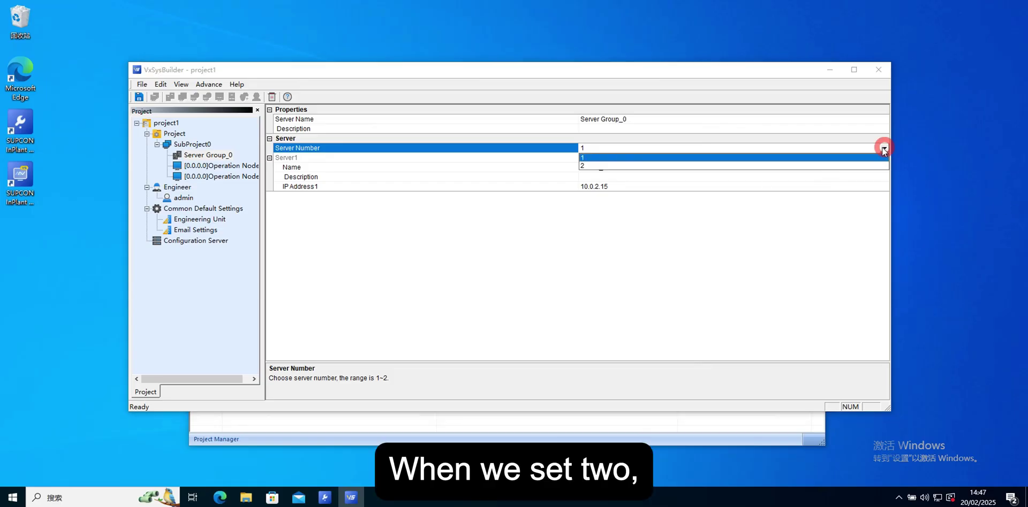
pyautogui.click(591, 167)
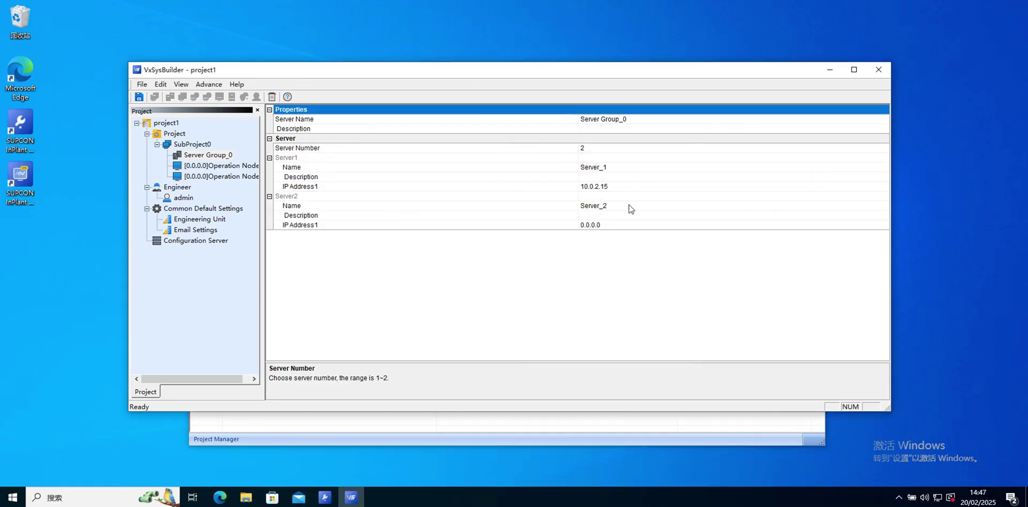
pyautogui.click(862, 149)
pyautogui.click(884, 149)
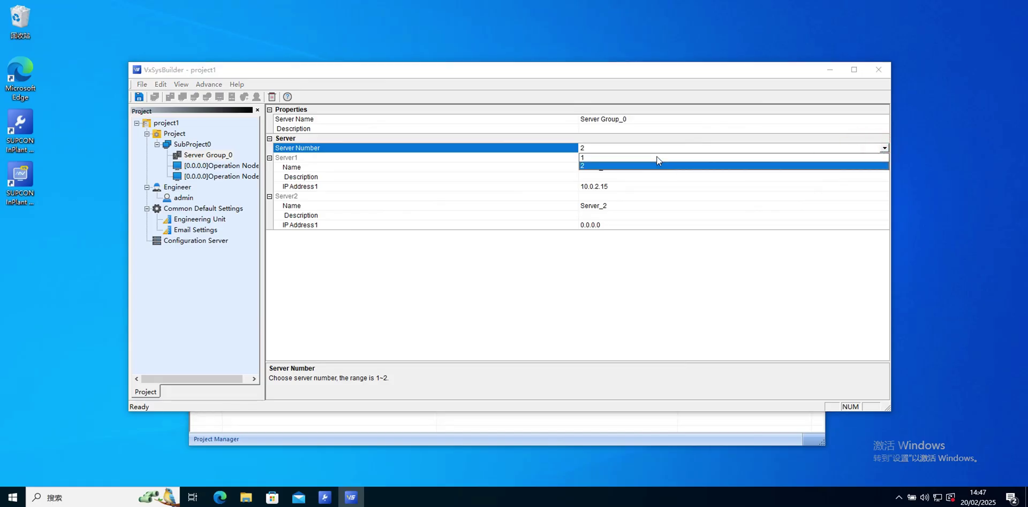
pyautogui.click(633, 157)
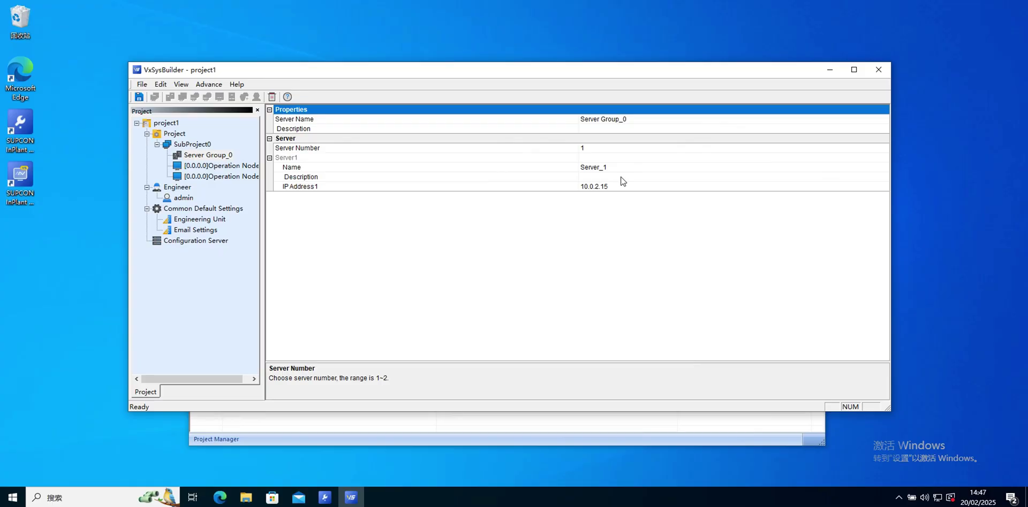
pyautogui.click(188, 187)
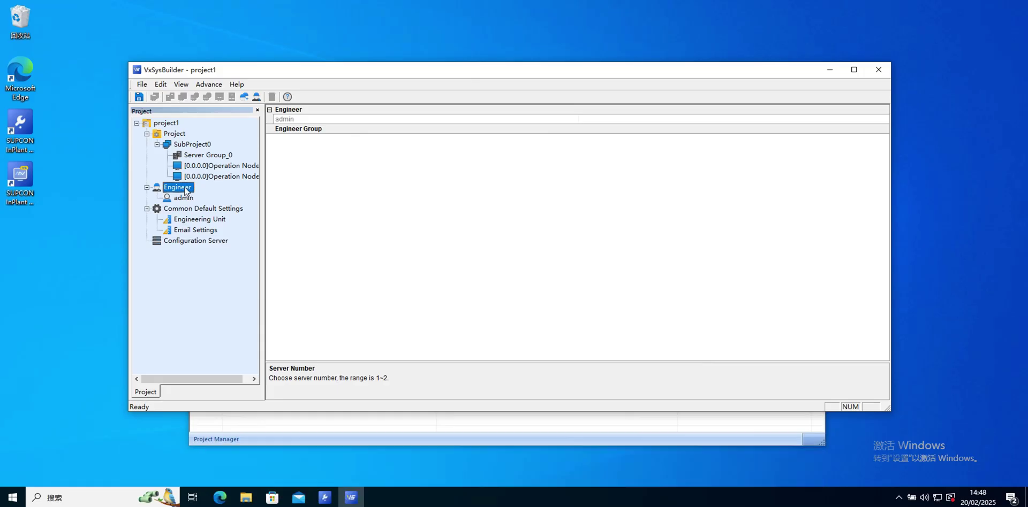
# Step: Create engineer admin2, entering and confirming its password
pyautogui.rightClick(185, 191)
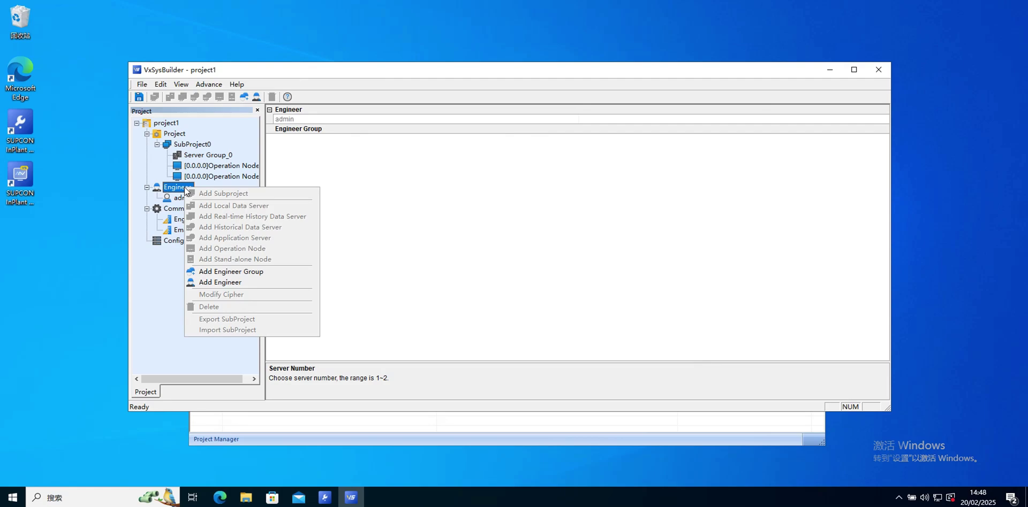
pyautogui.click(232, 283)
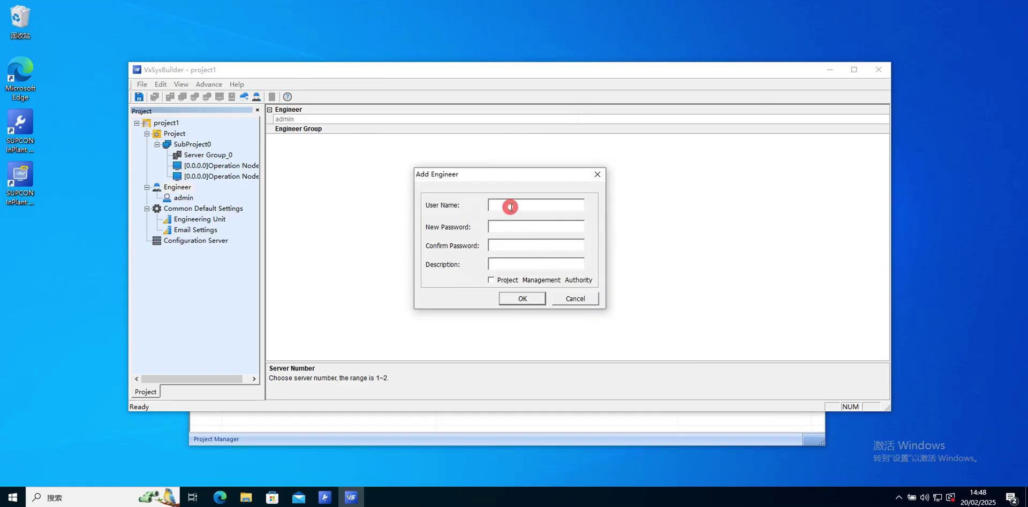
pyautogui.write('admin2')
pyautogui.click(517, 230)
pyautogui.write('******')
pyautogui.click(523, 245)
pyautogui.write('******')
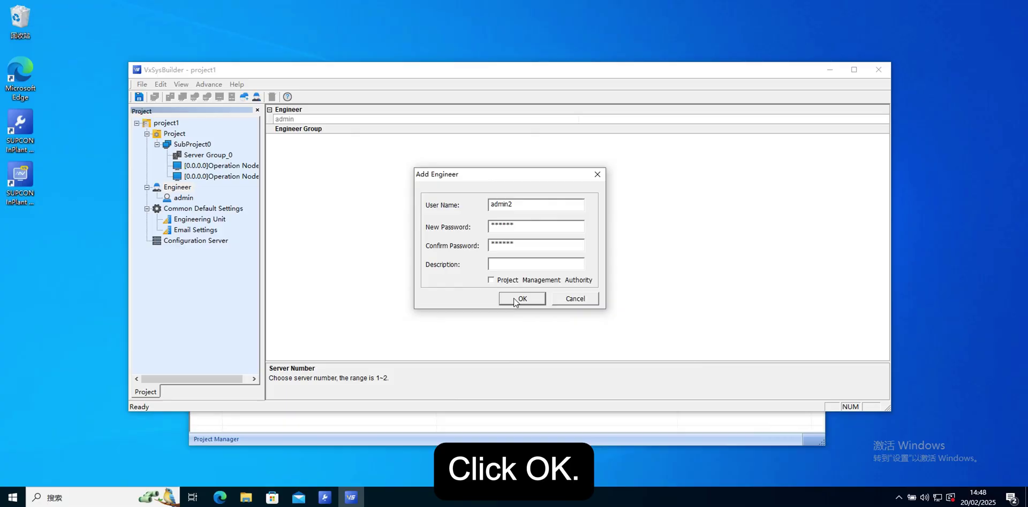
pyautogui.click(515, 300)
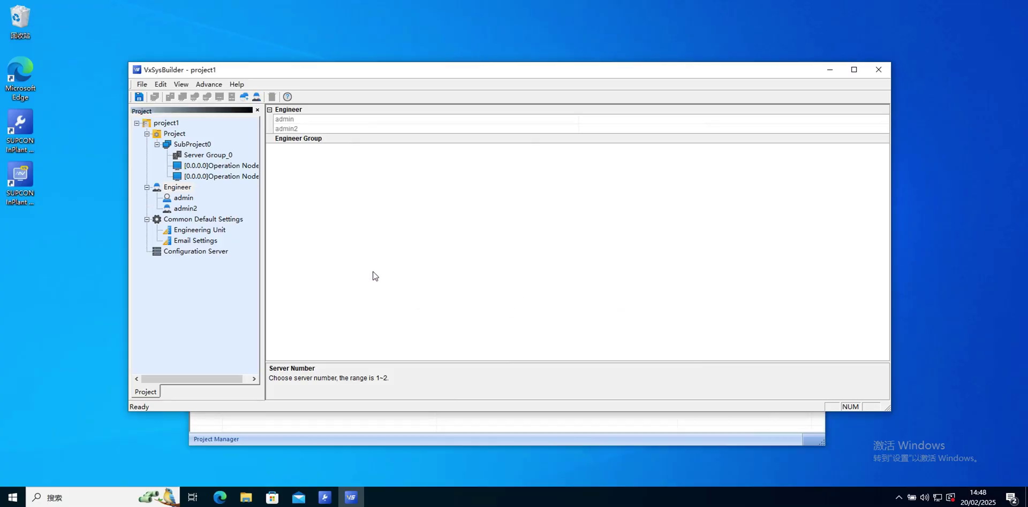
# Step: Show admin2's properties, with Project Management Authority and SubProject0 access both unchecked
pyautogui.click(186, 209)
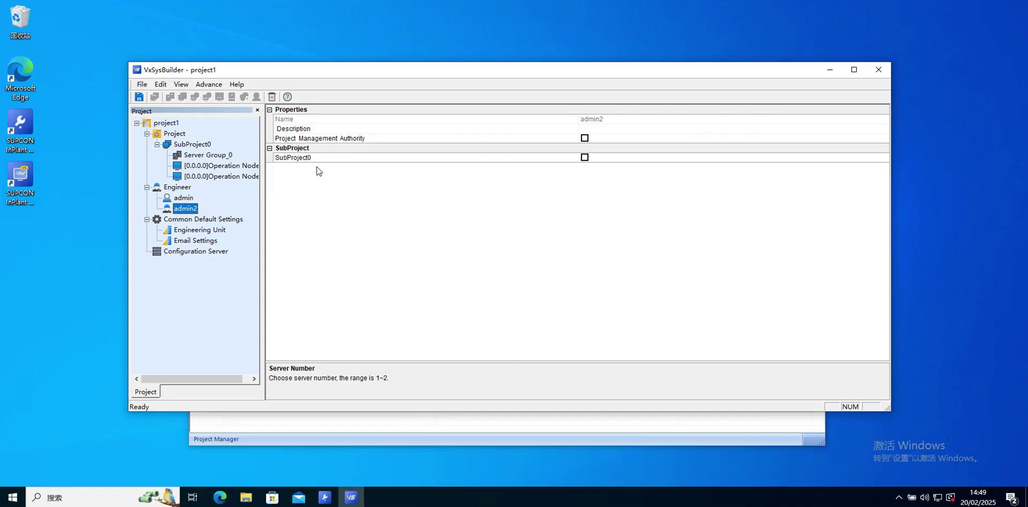
# Step: Cancel admin2's Modify Cipher password change, then display the admin engineer's properties
pyautogui.rightClick(188, 209)
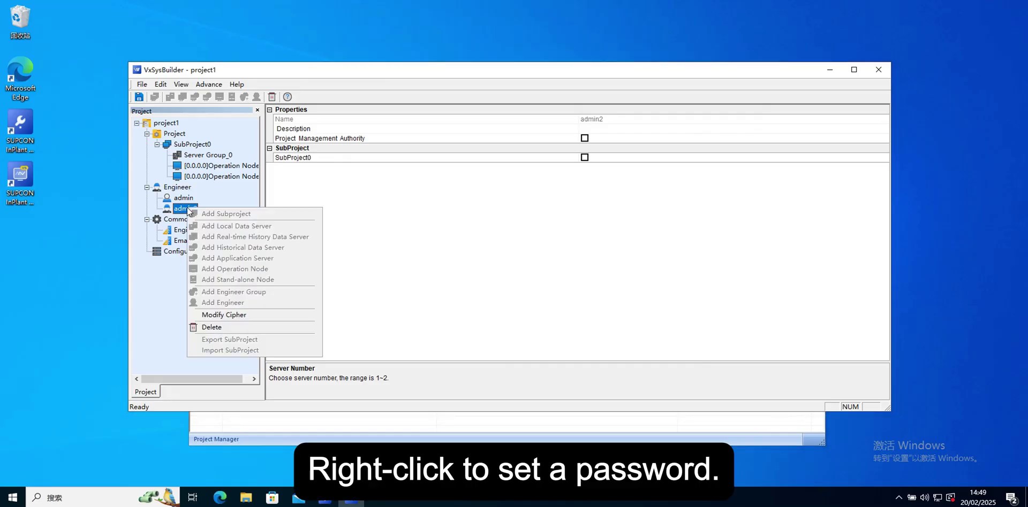
pyautogui.click(255, 316)
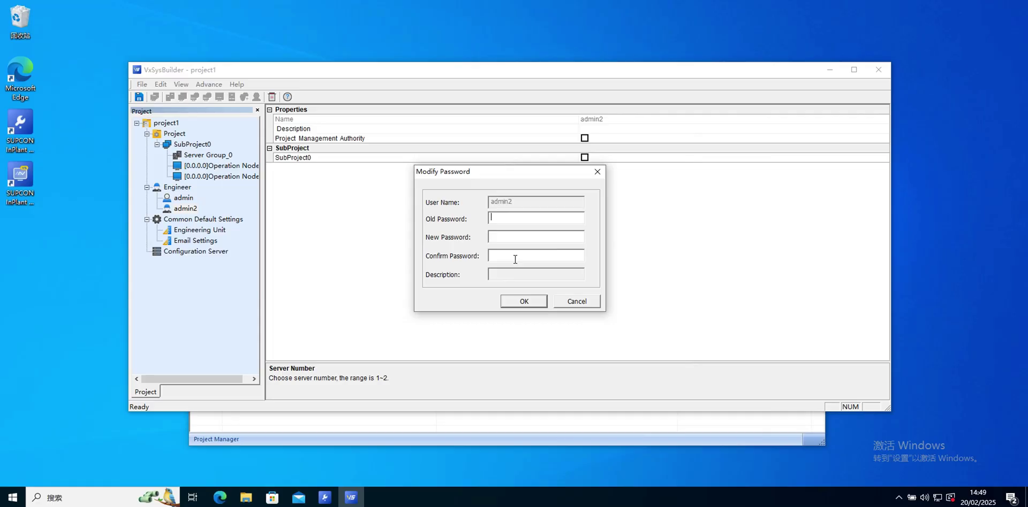
pyautogui.click(587, 303)
pyautogui.click(188, 199)
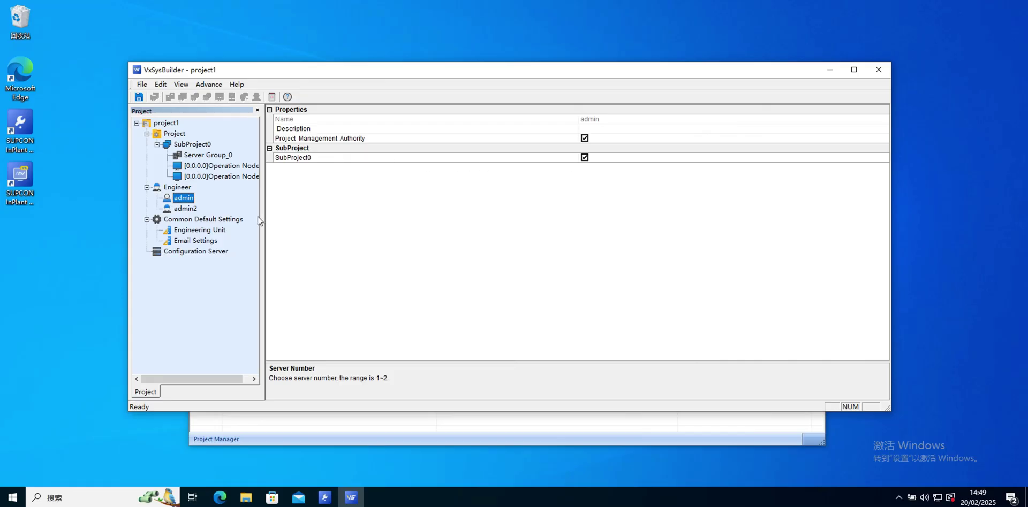
# Step: Review the Engineering Unit table and Email Settings, returning to Common Default Settings
pyautogui.click(191, 220)
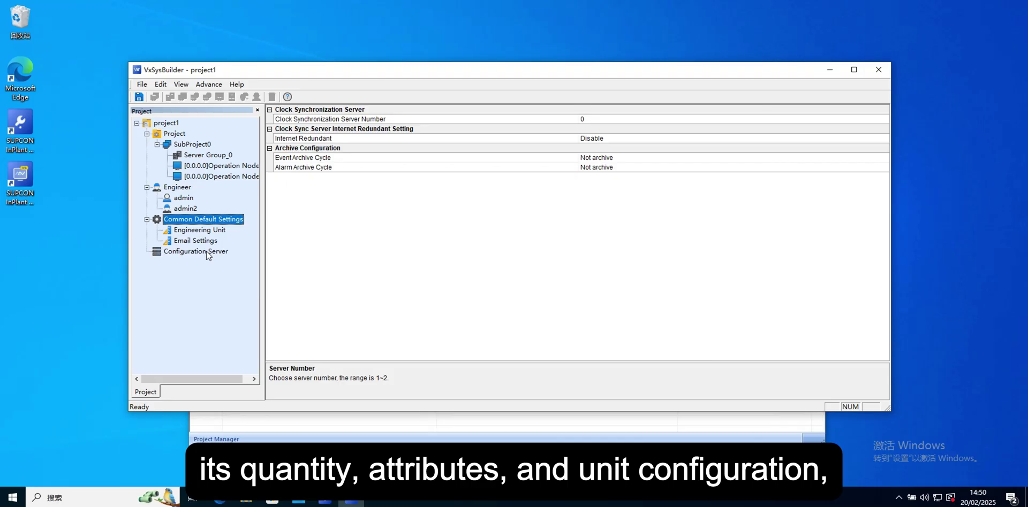
pyautogui.click(197, 232)
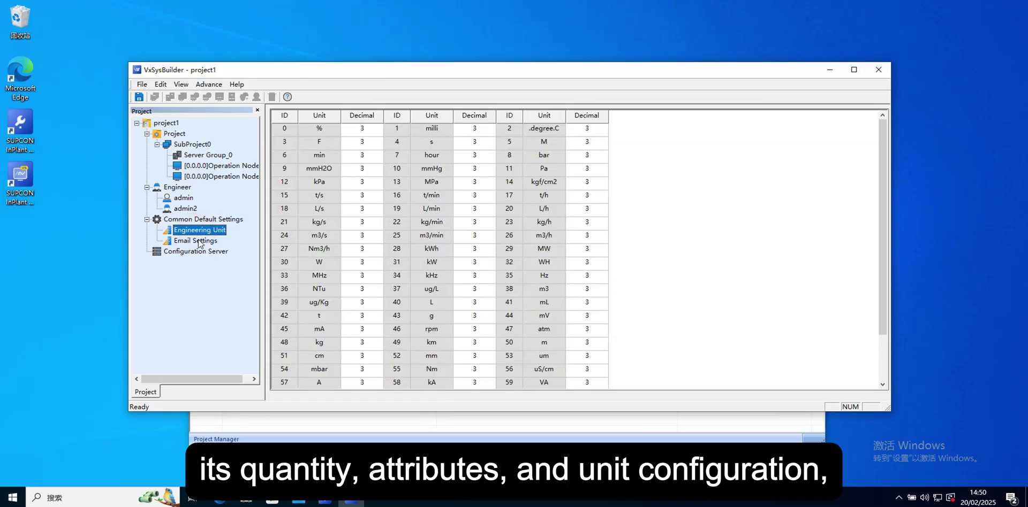
pyautogui.click(202, 240)
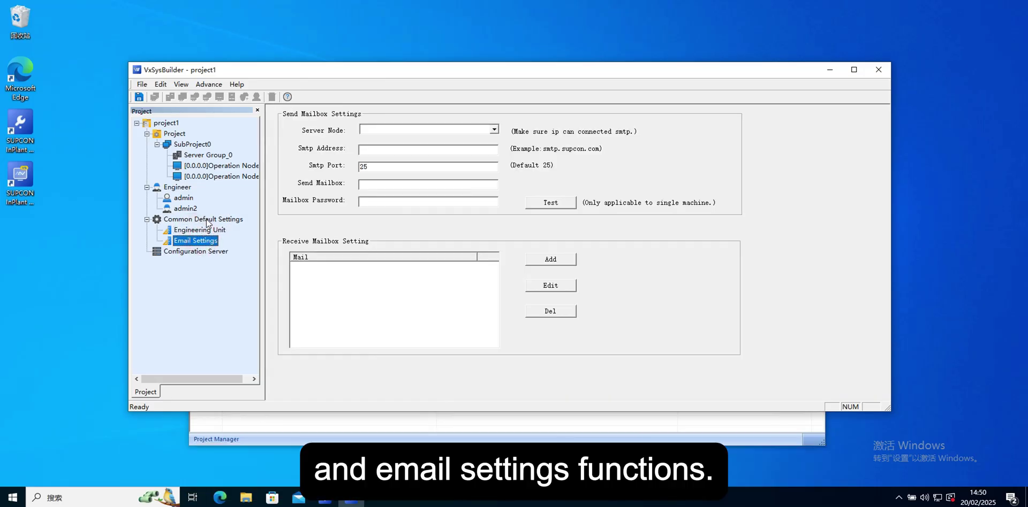
pyautogui.click(206, 220)
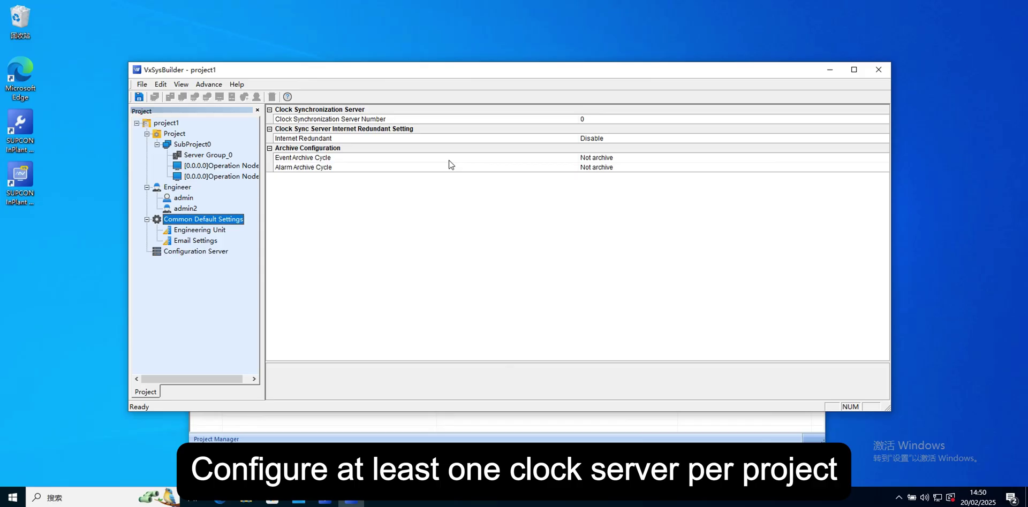
# Step: Set Clock Synchronization Server Number to 1, adding a Software server at 172.30.0.254
pyautogui.click(652, 119)
pyautogui.click(885, 118)
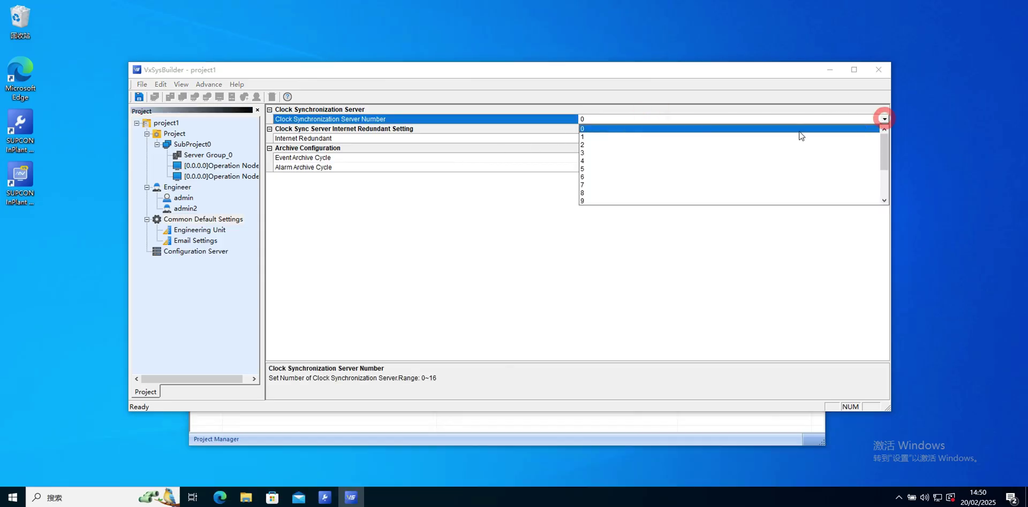
pyautogui.click(596, 132)
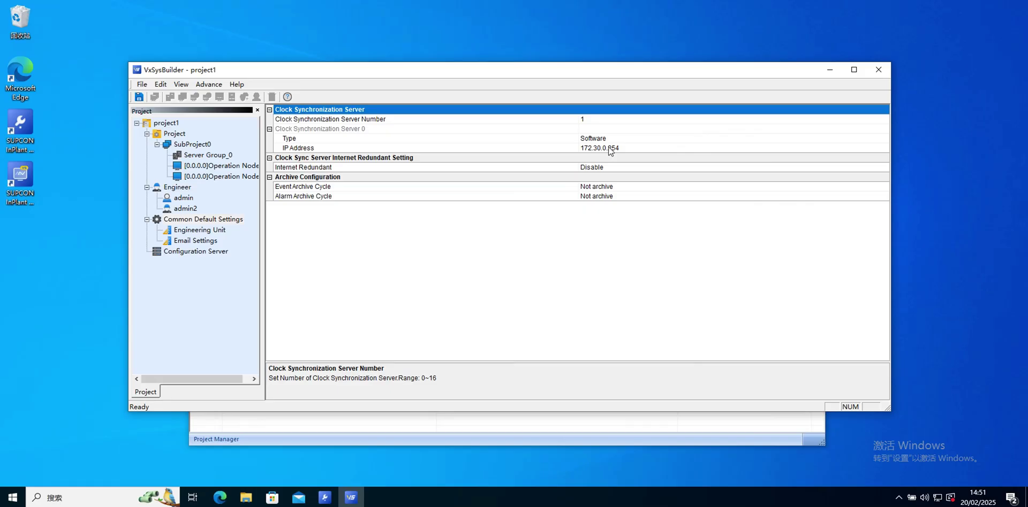
# Step: Add engineering units x (ID 70) and y (ID 71) with 3 decimals each
pyautogui.click(199, 231)
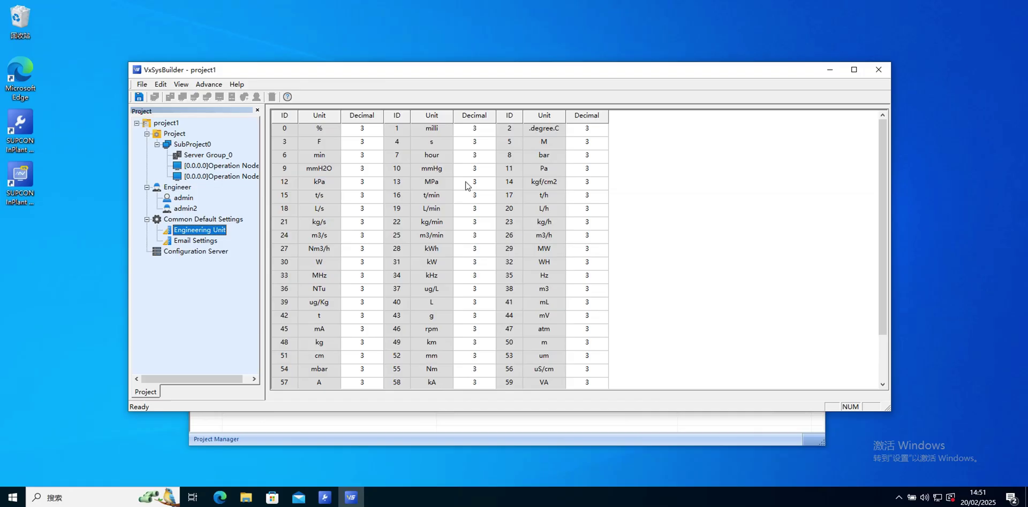
pyautogui.scroll(-2, 447, 317)
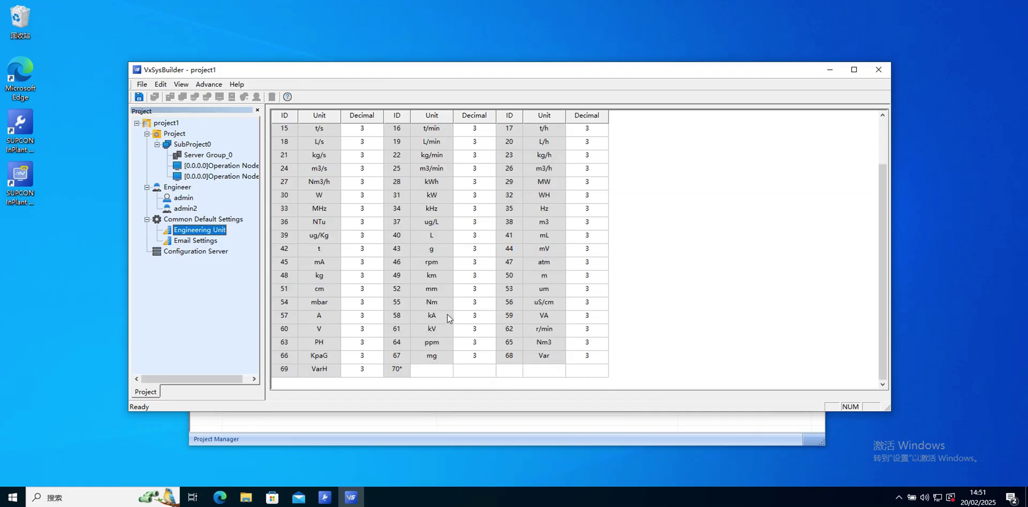
pyautogui.click(426, 375)
pyautogui.click(426, 376)
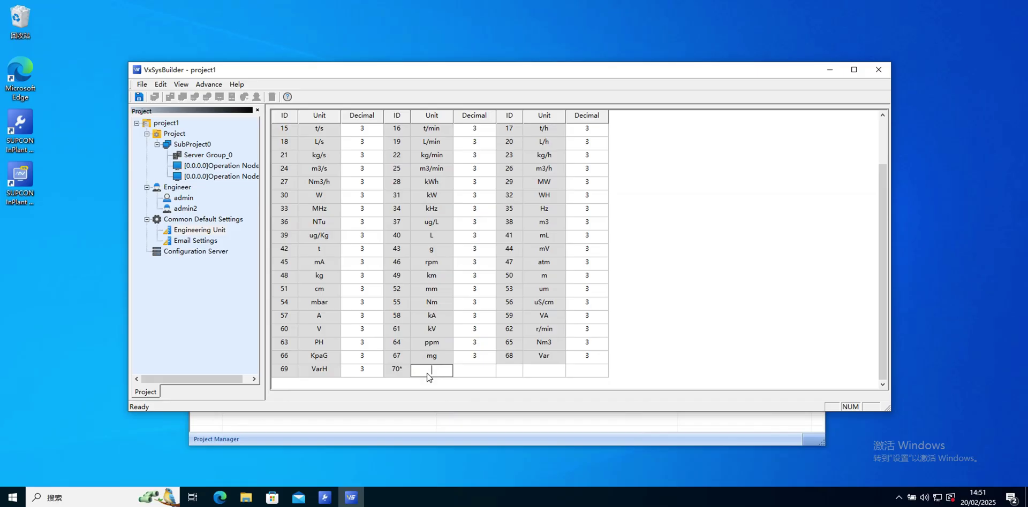
pyautogui.write('x')
pyautogui.click(477, 373)
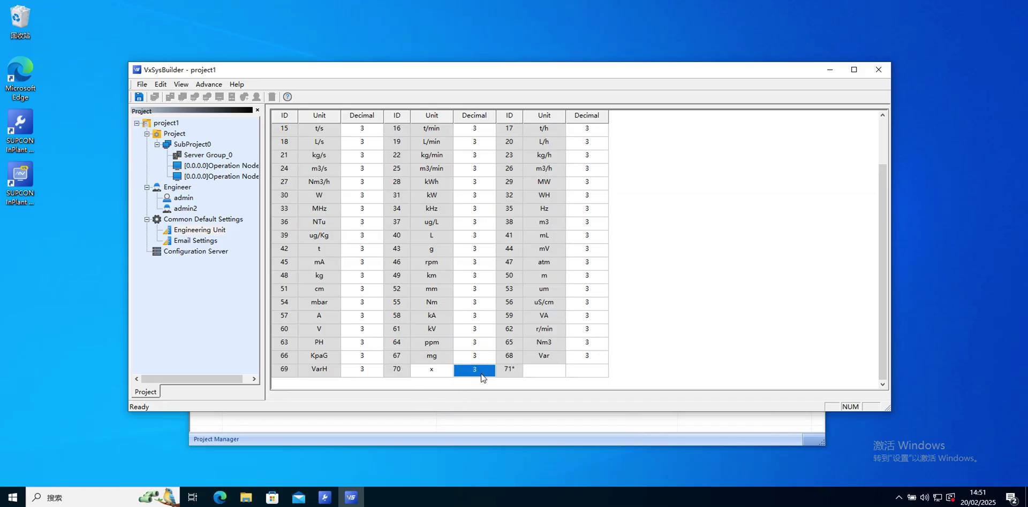
pyautogui.click(477, 374)
pyautogui.click(553, 373)
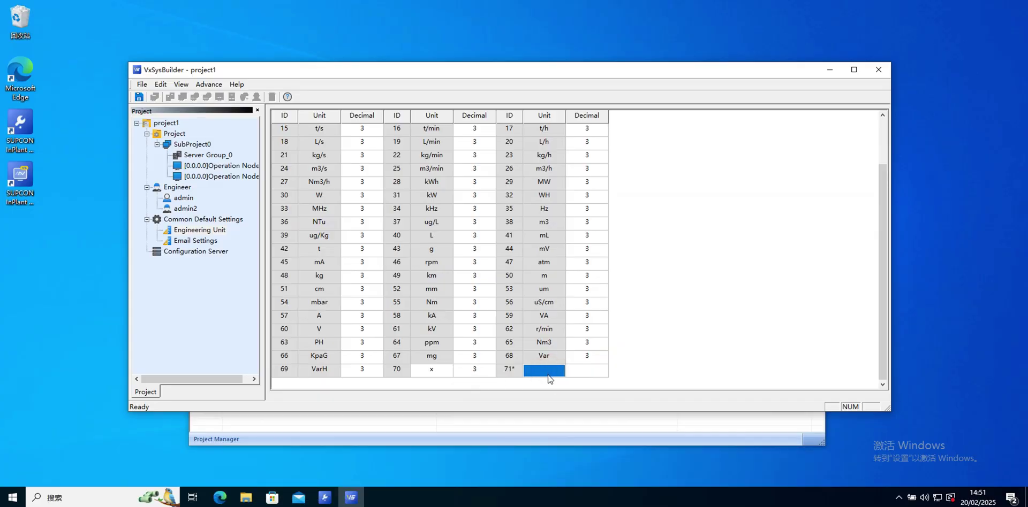
pyautogui.click(548, 377)
pyautogui.write('y')
pyautogui.press('Return')
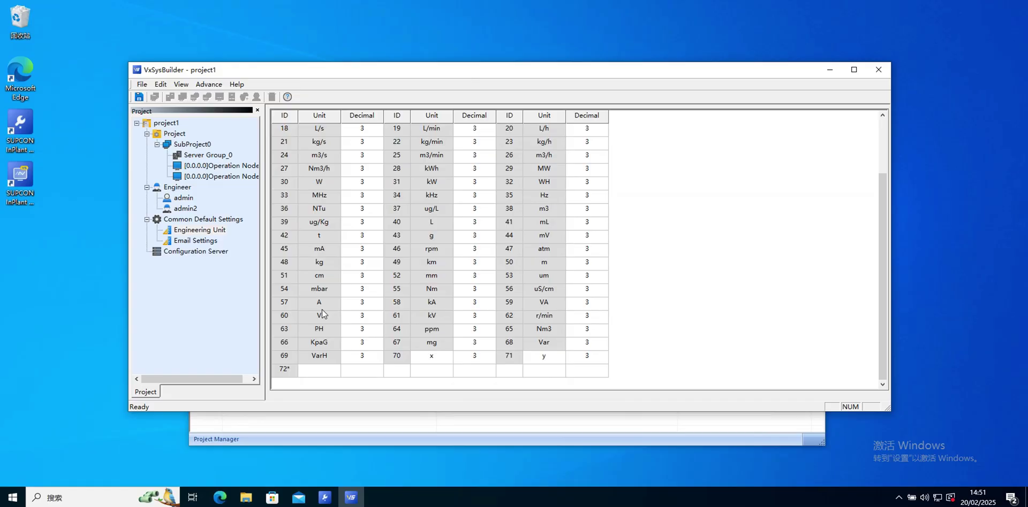
pyautogui.click(404, 197)
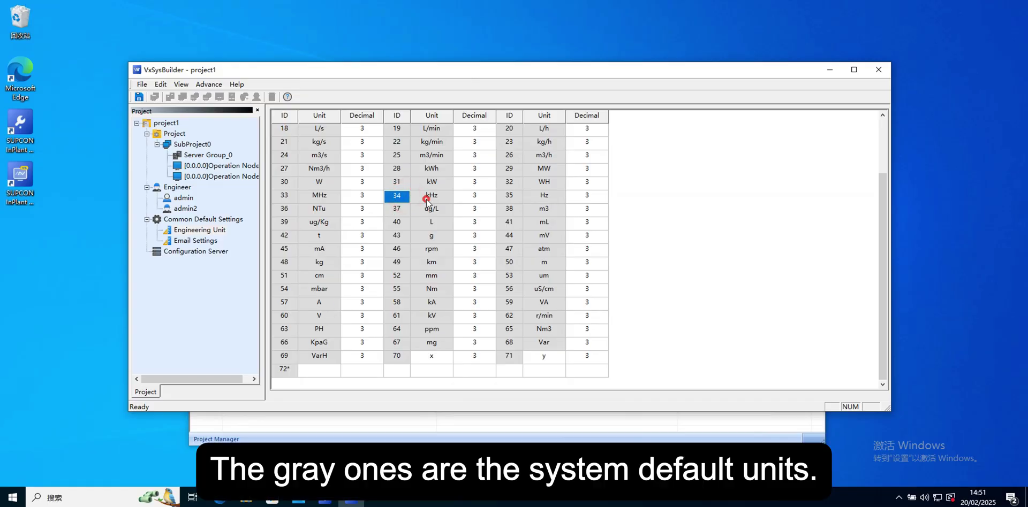
pyautogui.click(426, 198)
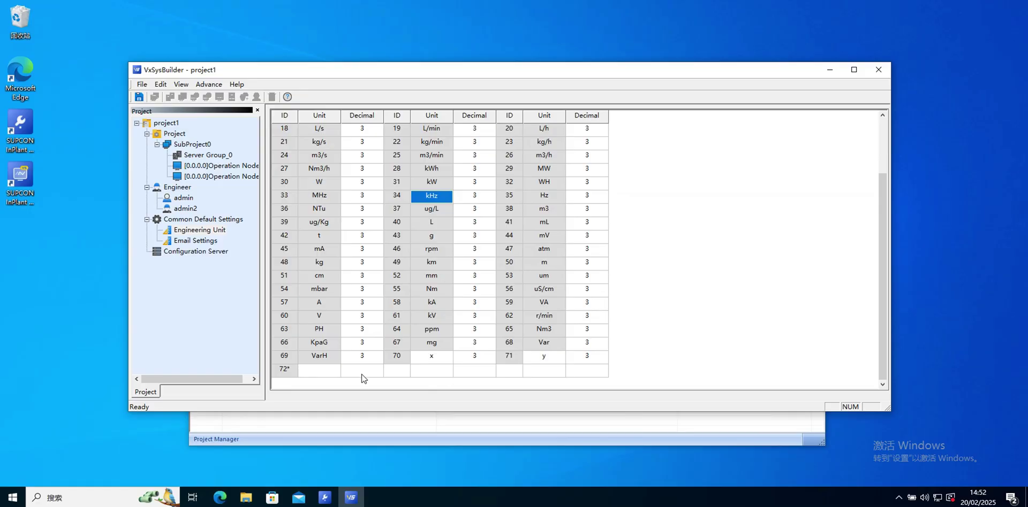
# Step: Show the Email Settings page, with SMTP port 25 and no receiving mailboxes
pyautogui.click(202, 241)
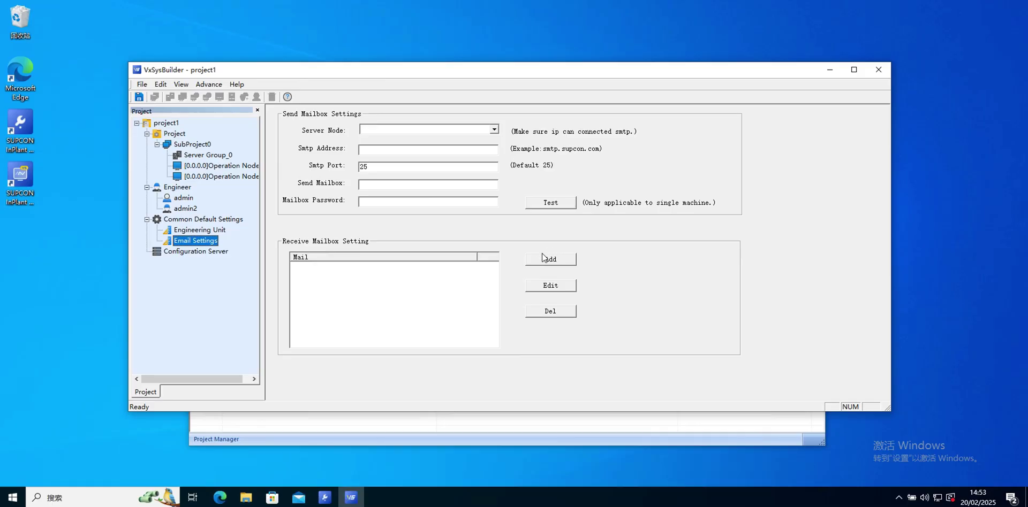
# Step: Review the Configuration Server and first Operation Node, ending on Server Group_0's properties
pyautogui.click(208, 251)
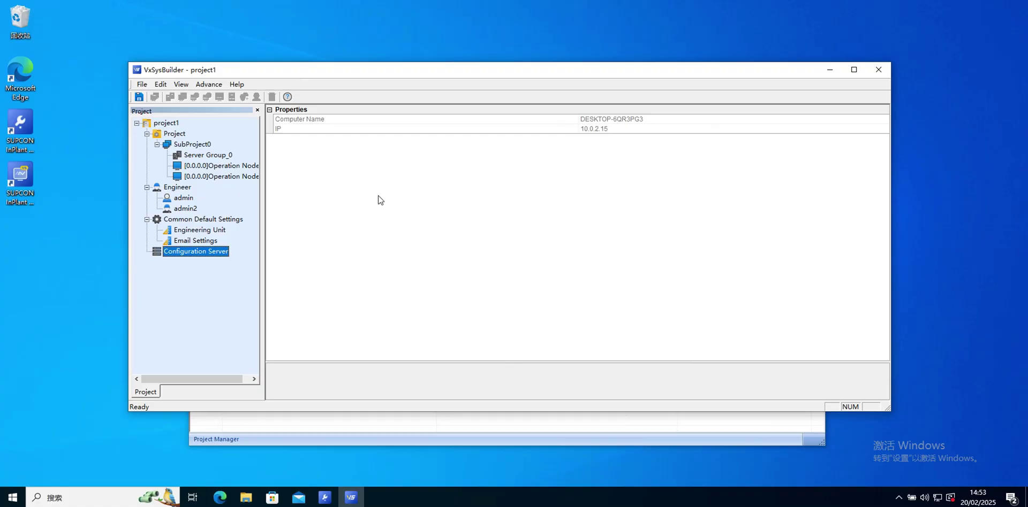
pyautogui.click(209, 166)
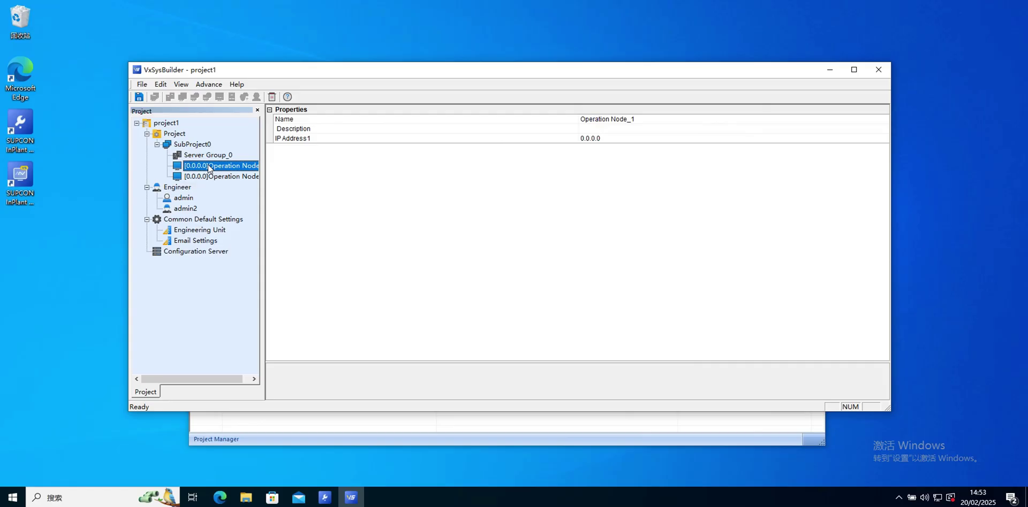
pyautogui.click(207, 155)
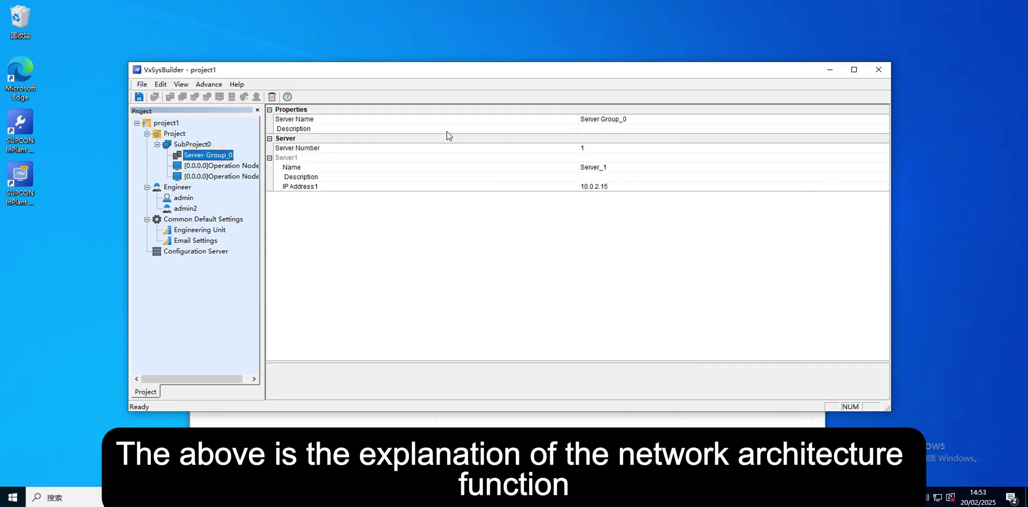